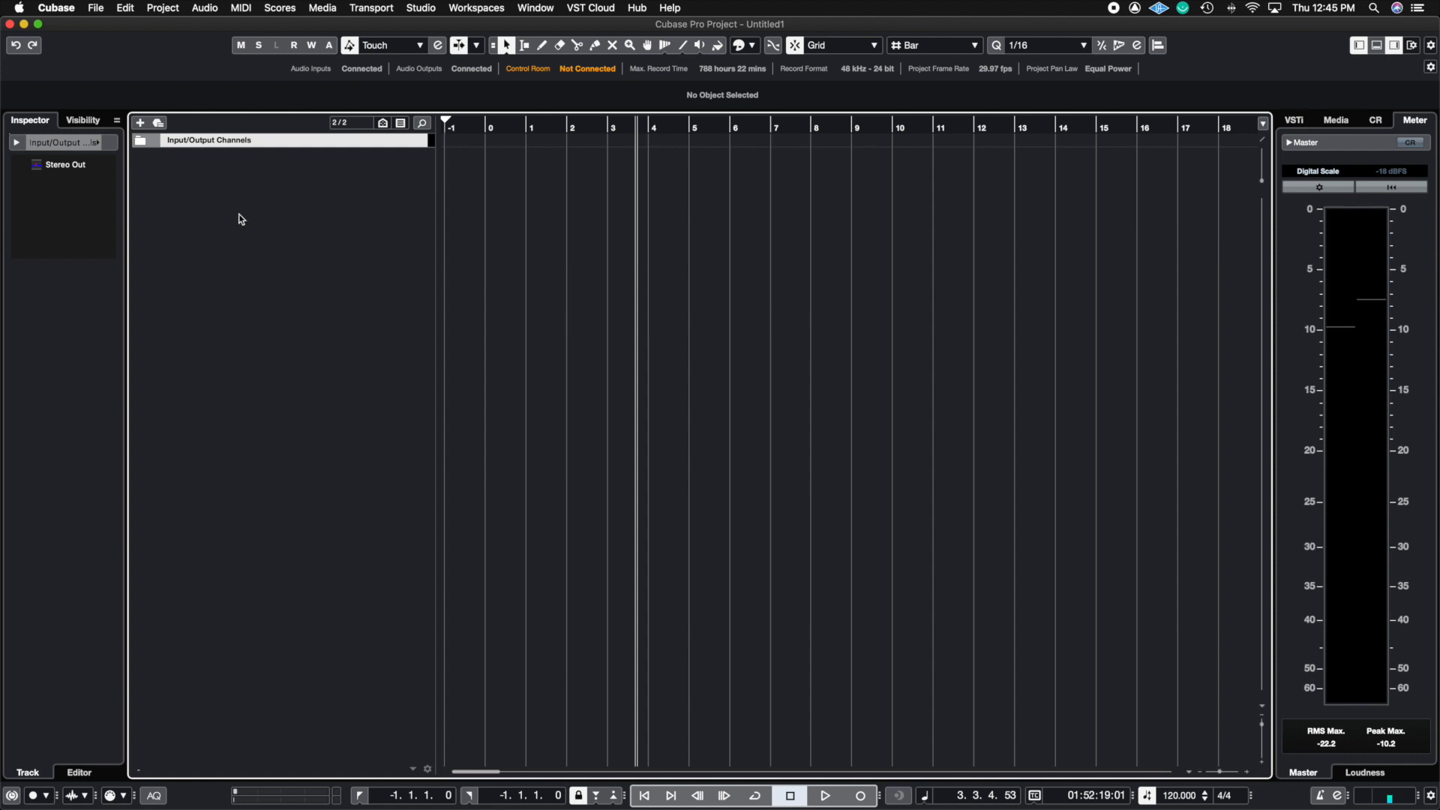
pyautogui.rightClick(300, 223)
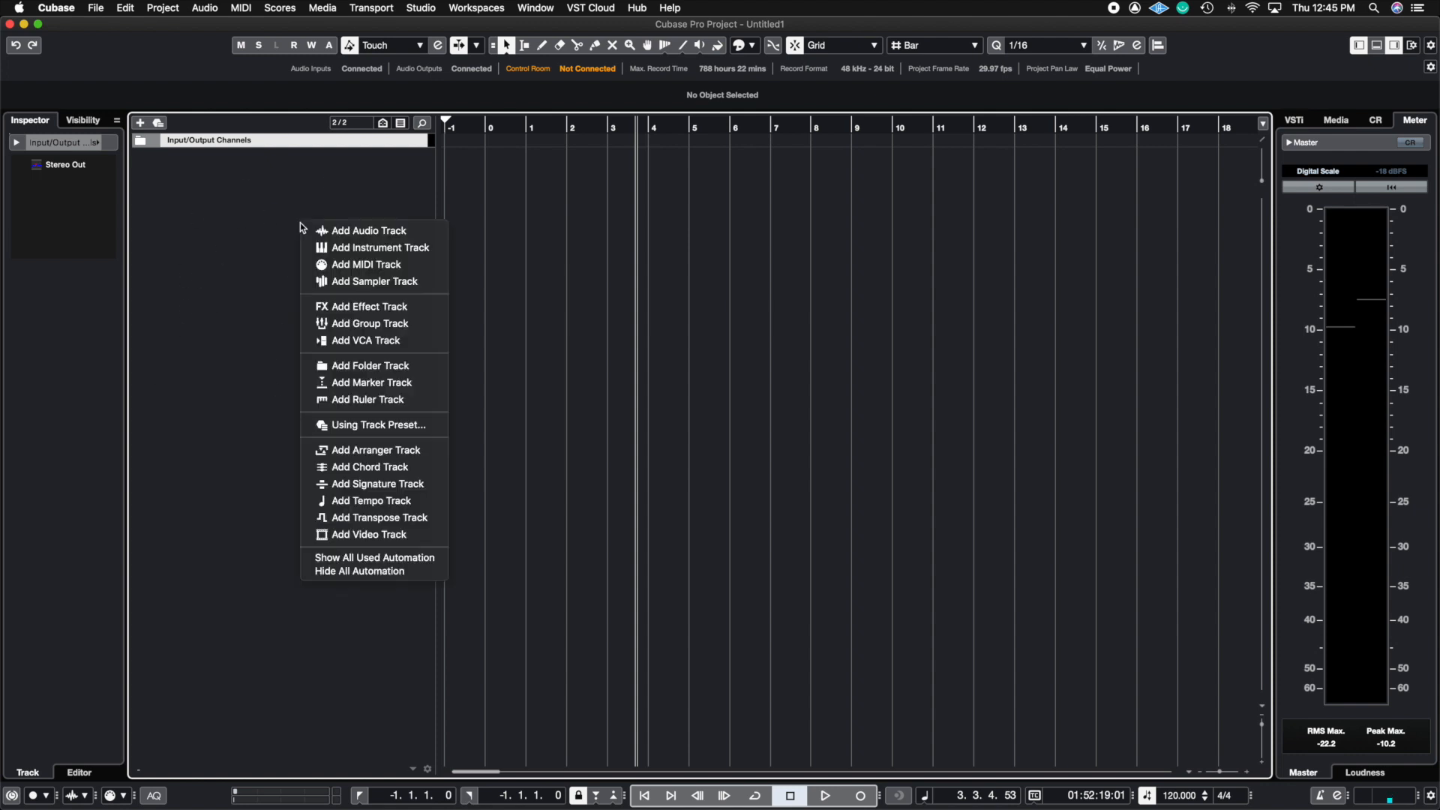
pyautogui.click(363, 283)
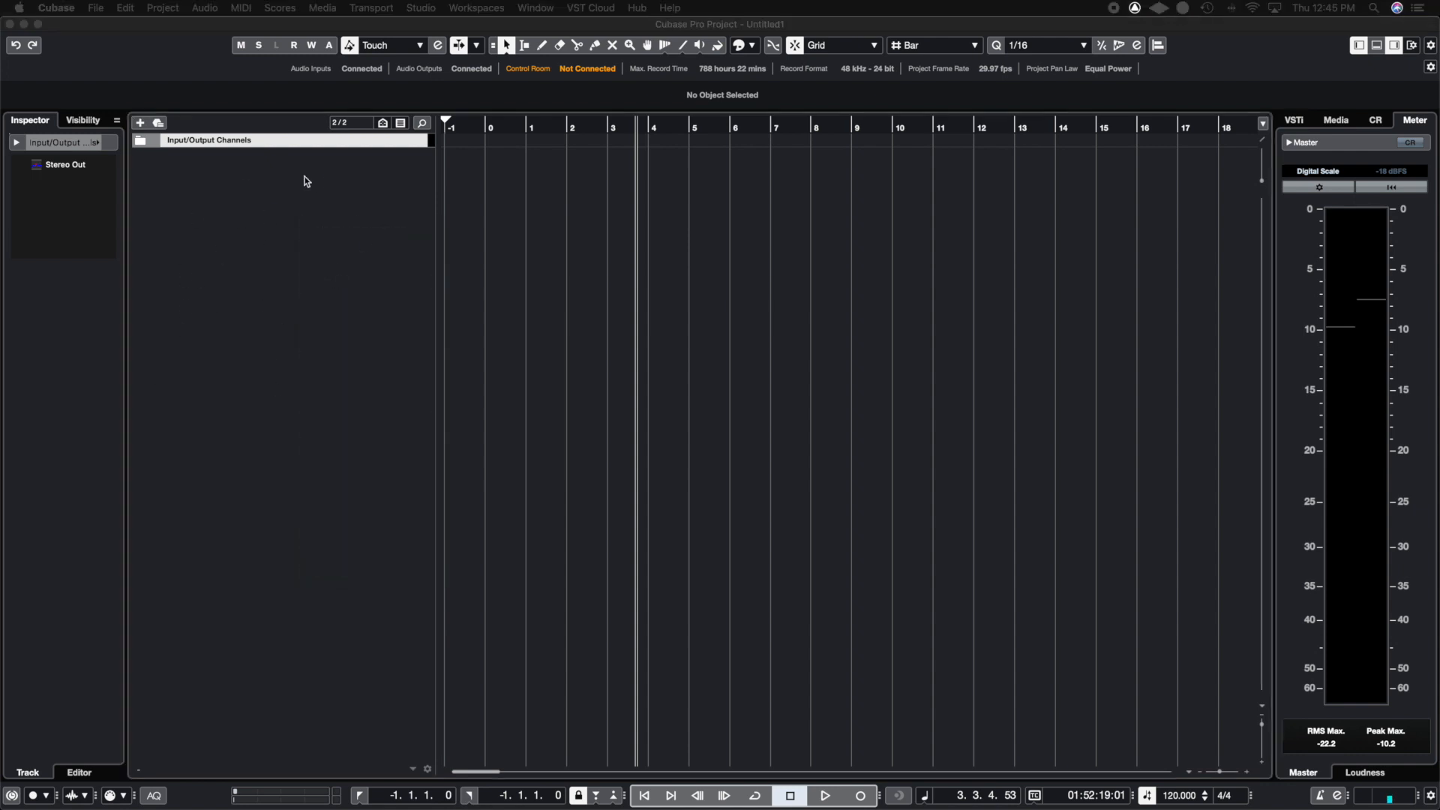
pyautogui.moveTo(0, 570); pyautogui.dragTo(497, 460)
pyautogui.click(554, 623)
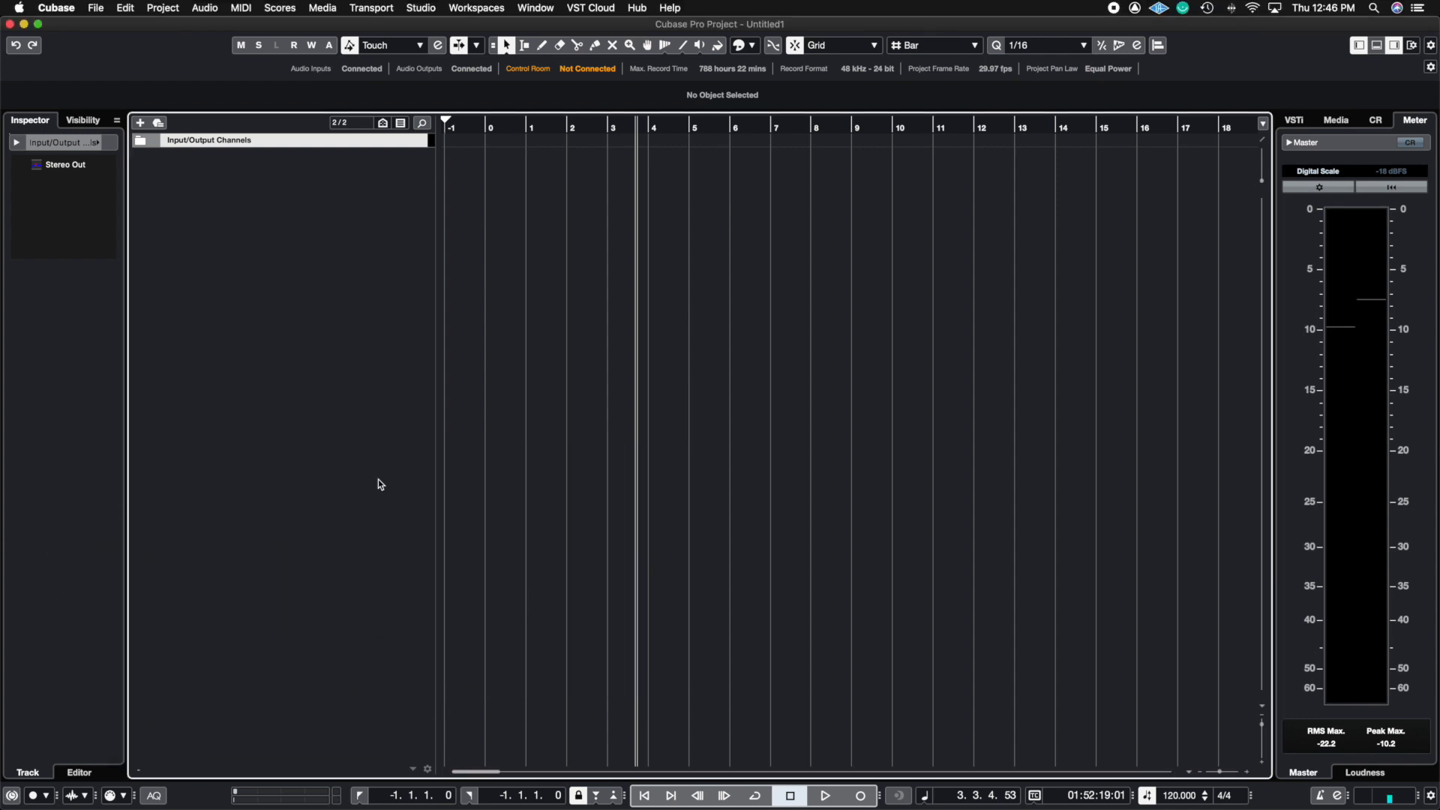
pyautogui.click(140, 123)
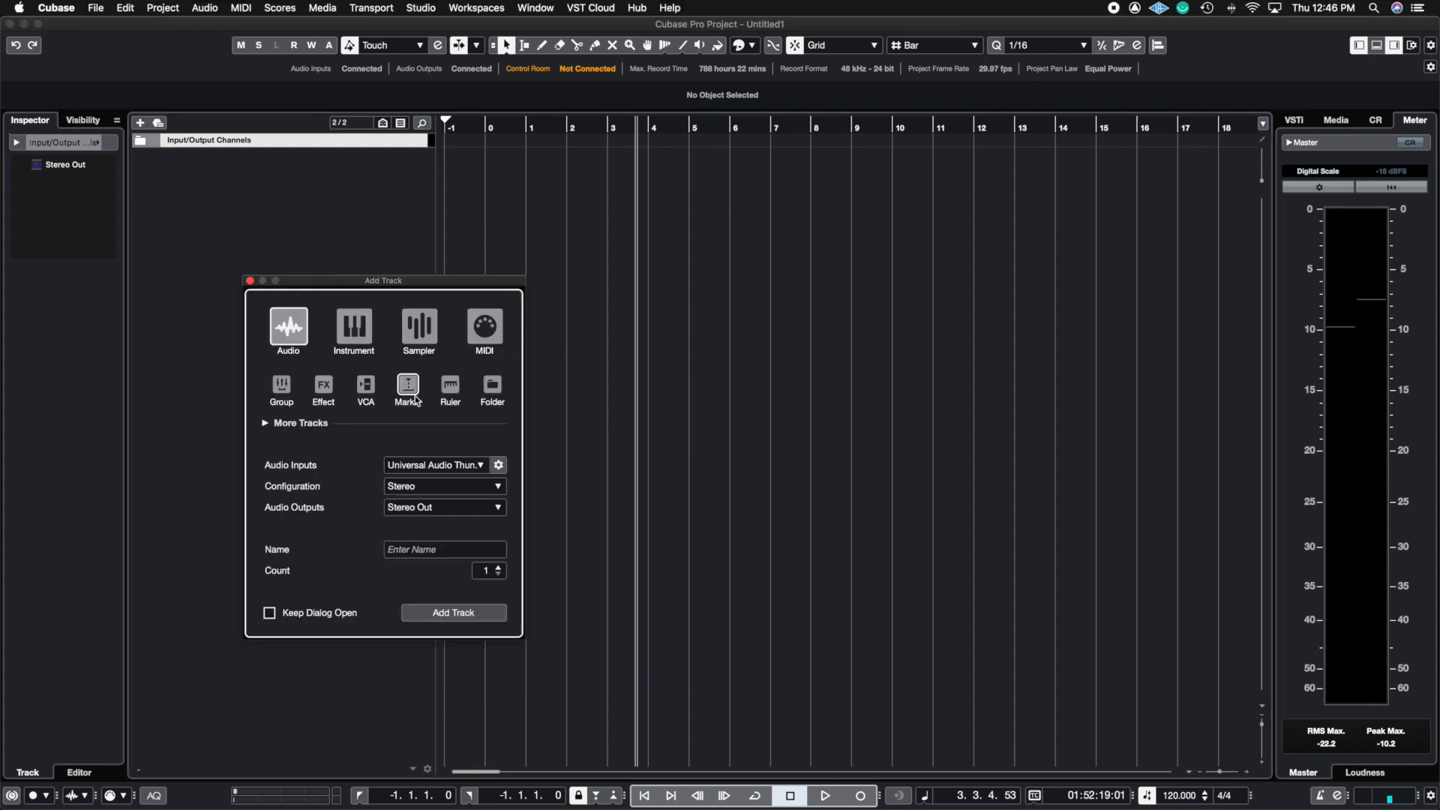
pyautogui.click(417, 335)
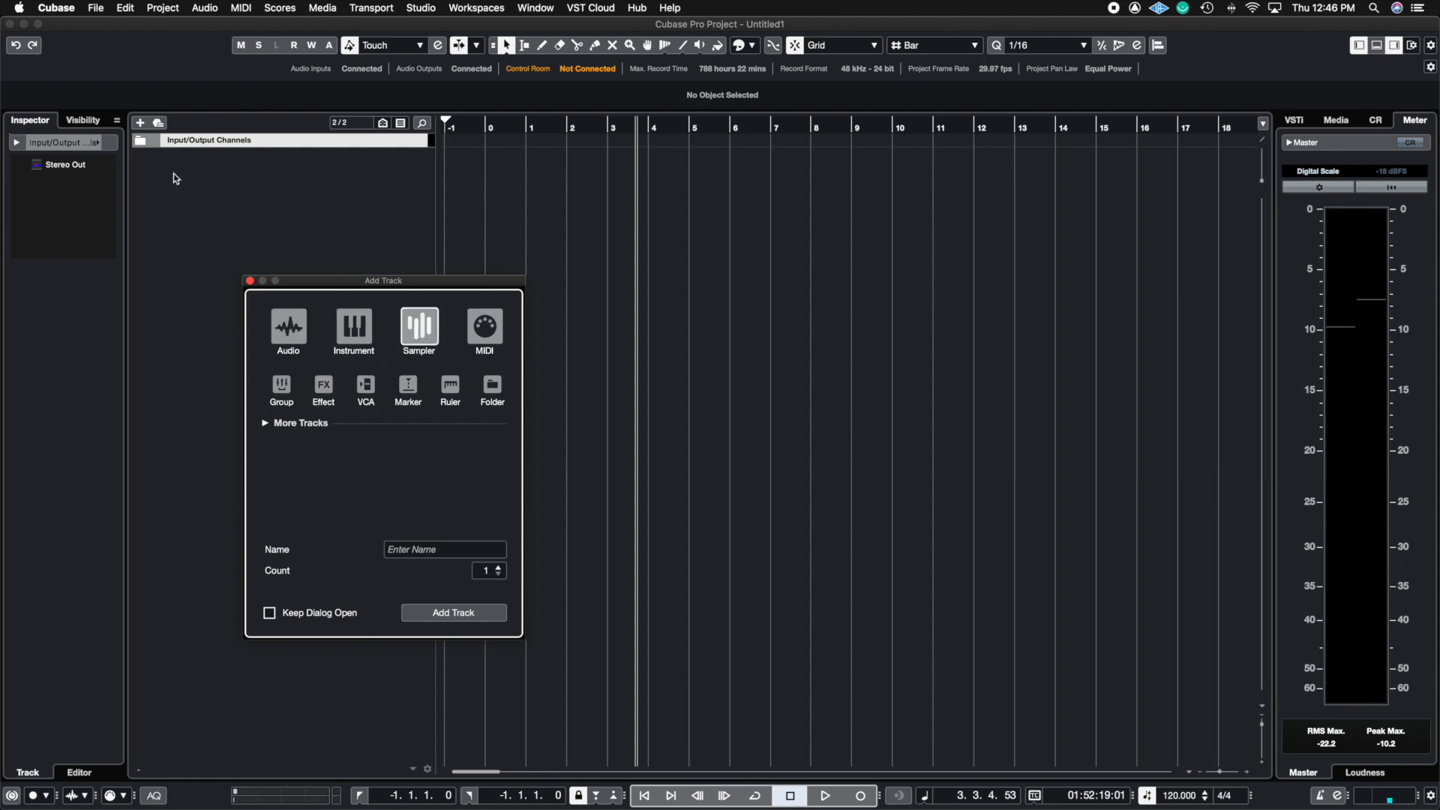
pyautogui.click(249, 281)
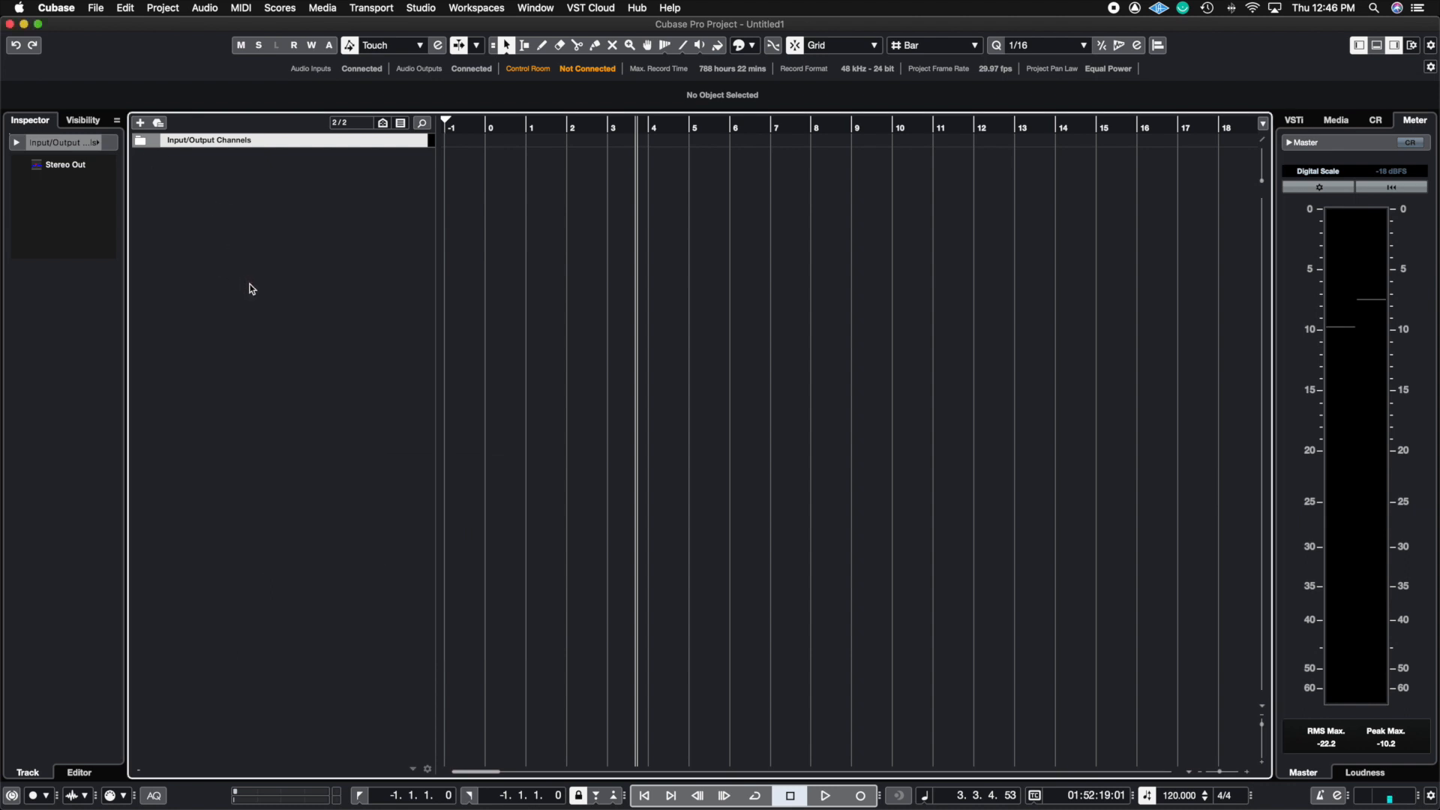
pyautogui.doubleClick(251, 288)
pyautogui.moveTo(304, 283); pyautogui.dragTo(338, 232)
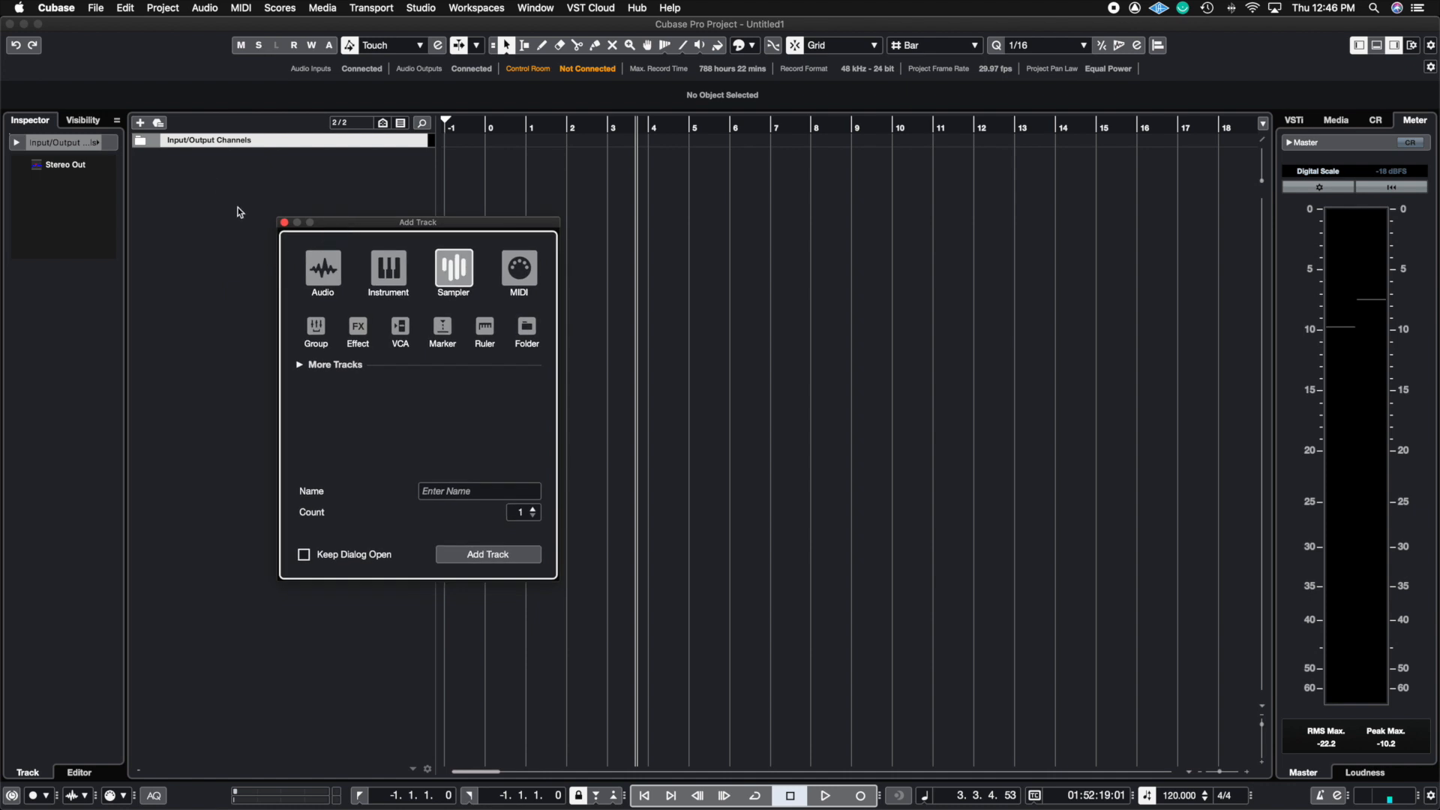
pyautogui.click(285, 224)
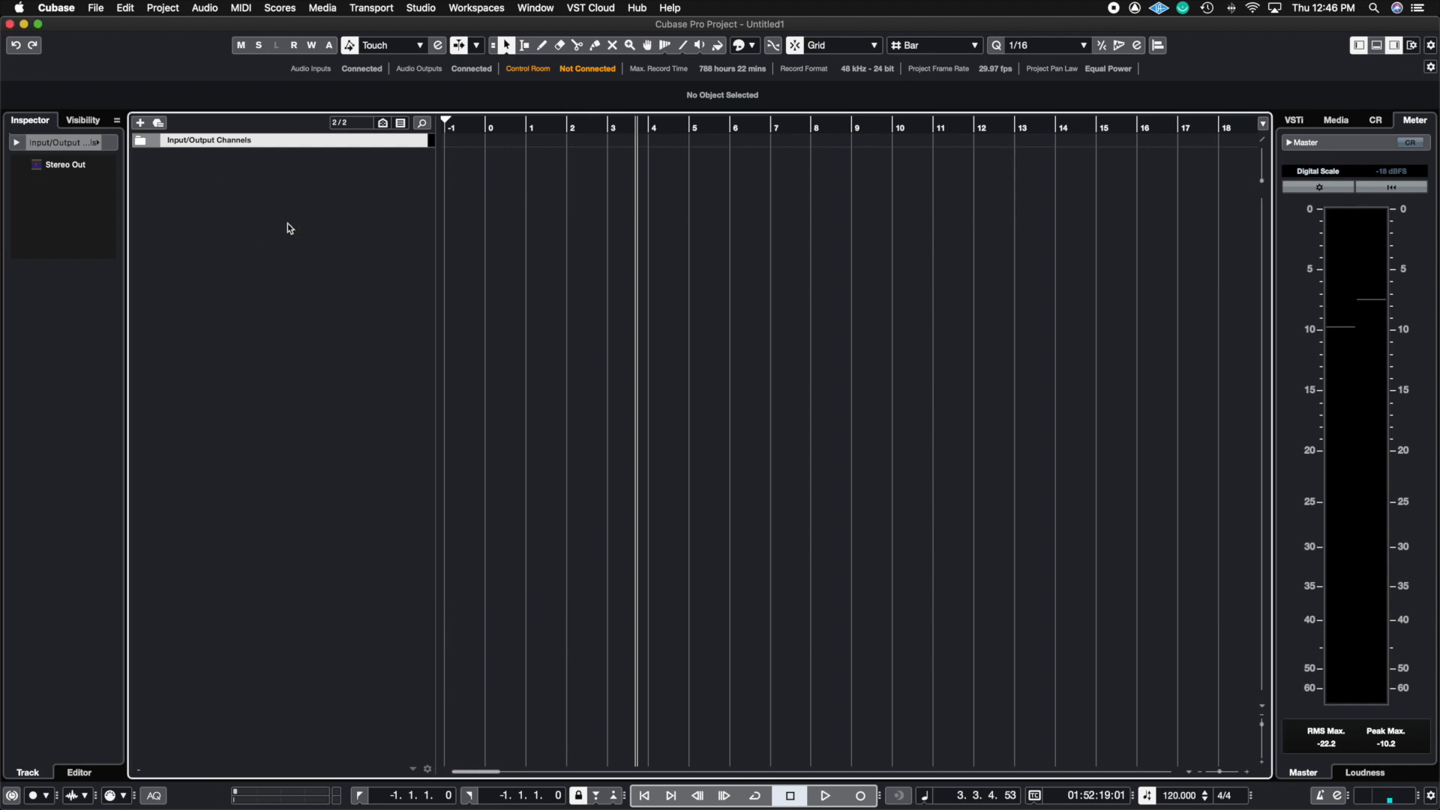
# Add one sampler track named Kick and reduce the height of the sampler area to enlarge the track area.
pyautogui.rightClick(287, 222)
pyautogui.click(366, 282)
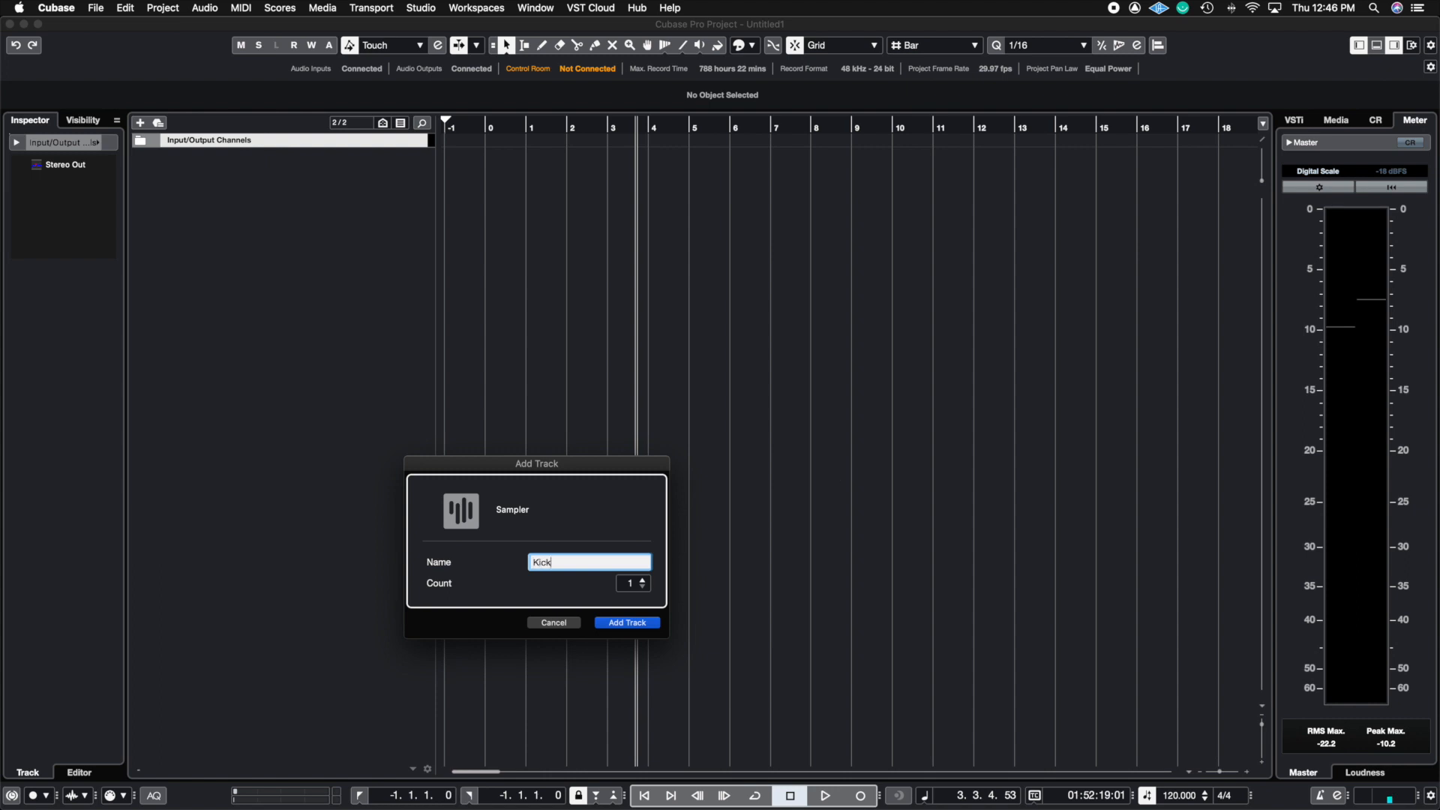
pyautogui.press('Return')
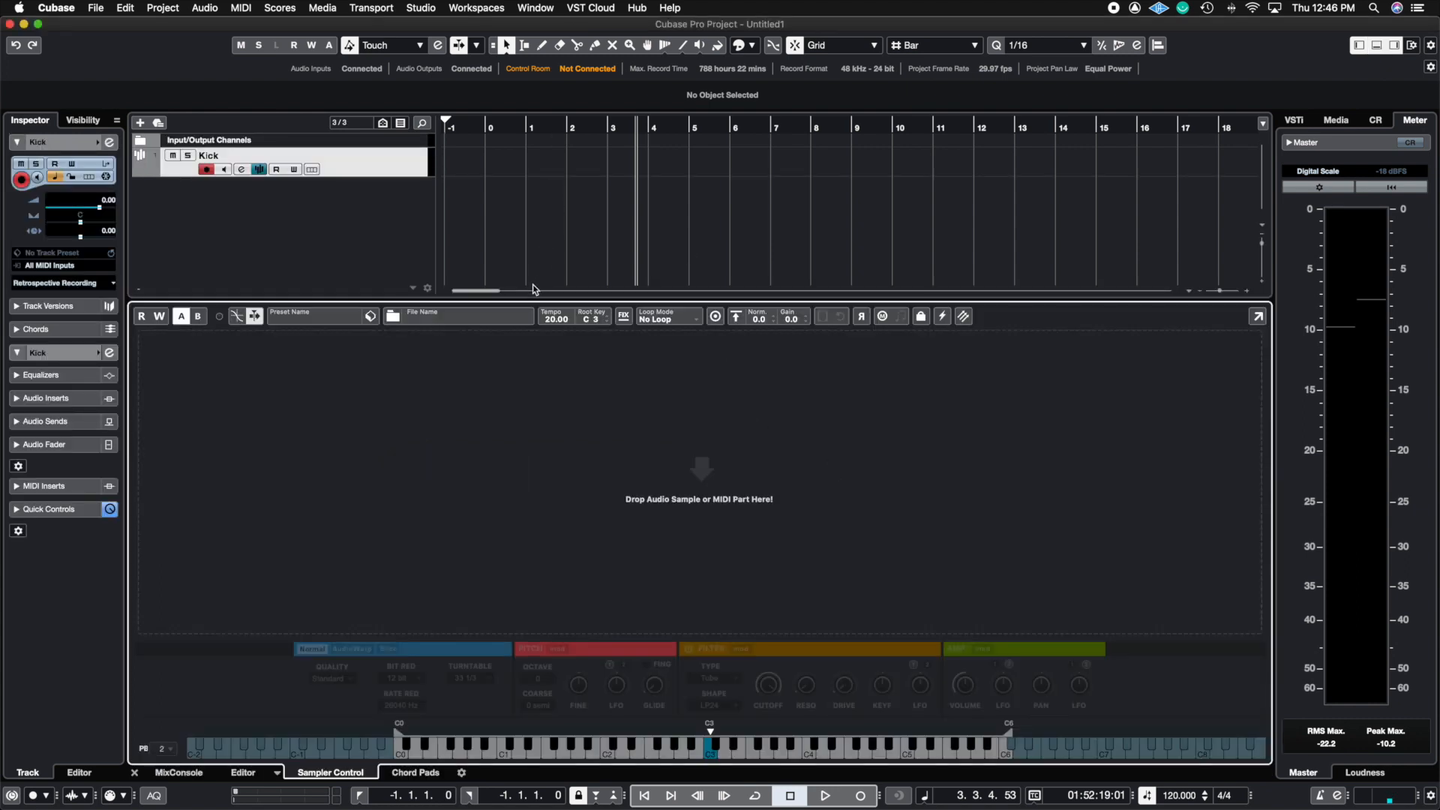
pyautogui.moveTo(525, 299); pyautogui.dragTo(525, 383)
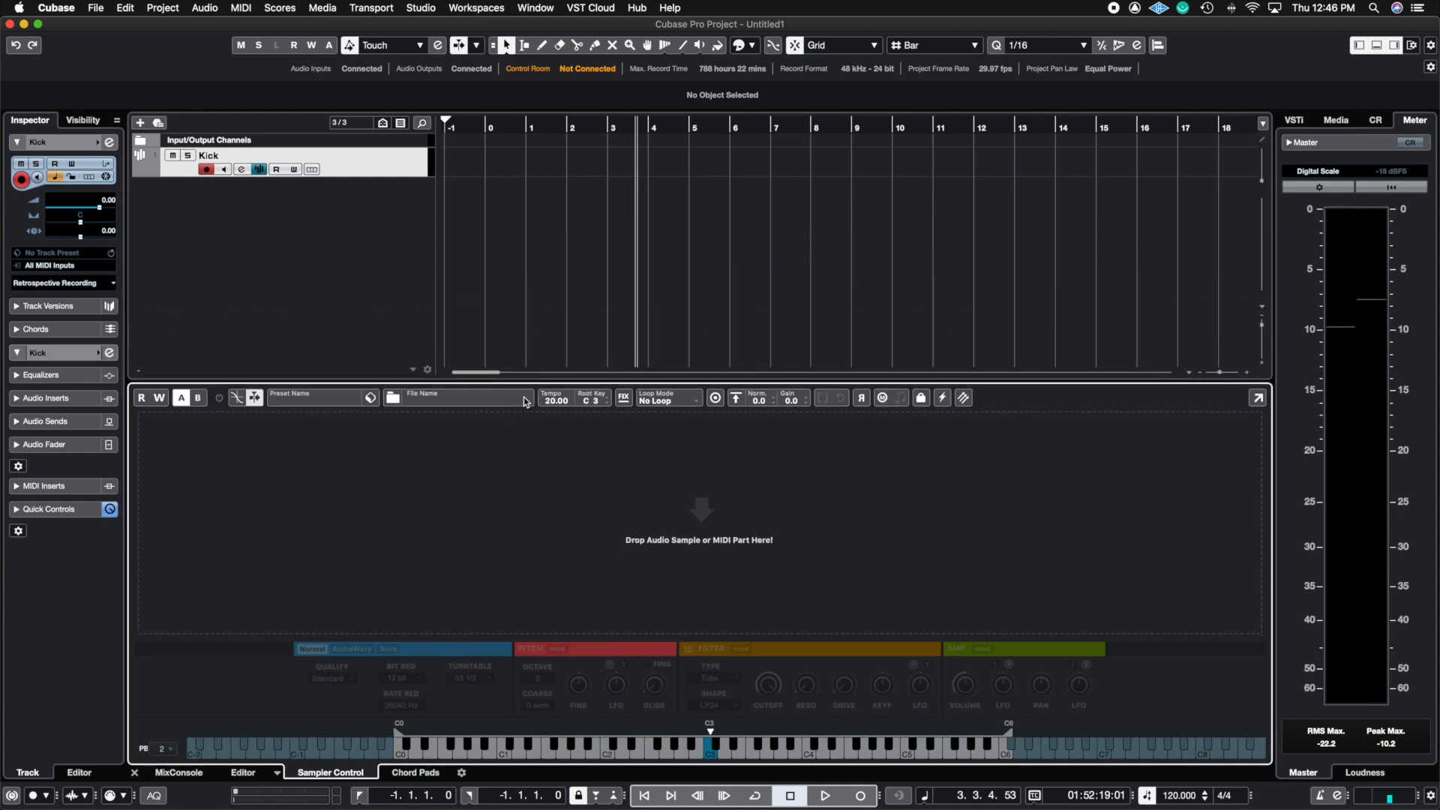
# Switch to Finder, open the Sample Packs folder on the Sample Libraries P.2 drive, and collapse its expanded subfolders.
pyautogui.moveTo(375, 793)
pyautogui.click(109, 793)
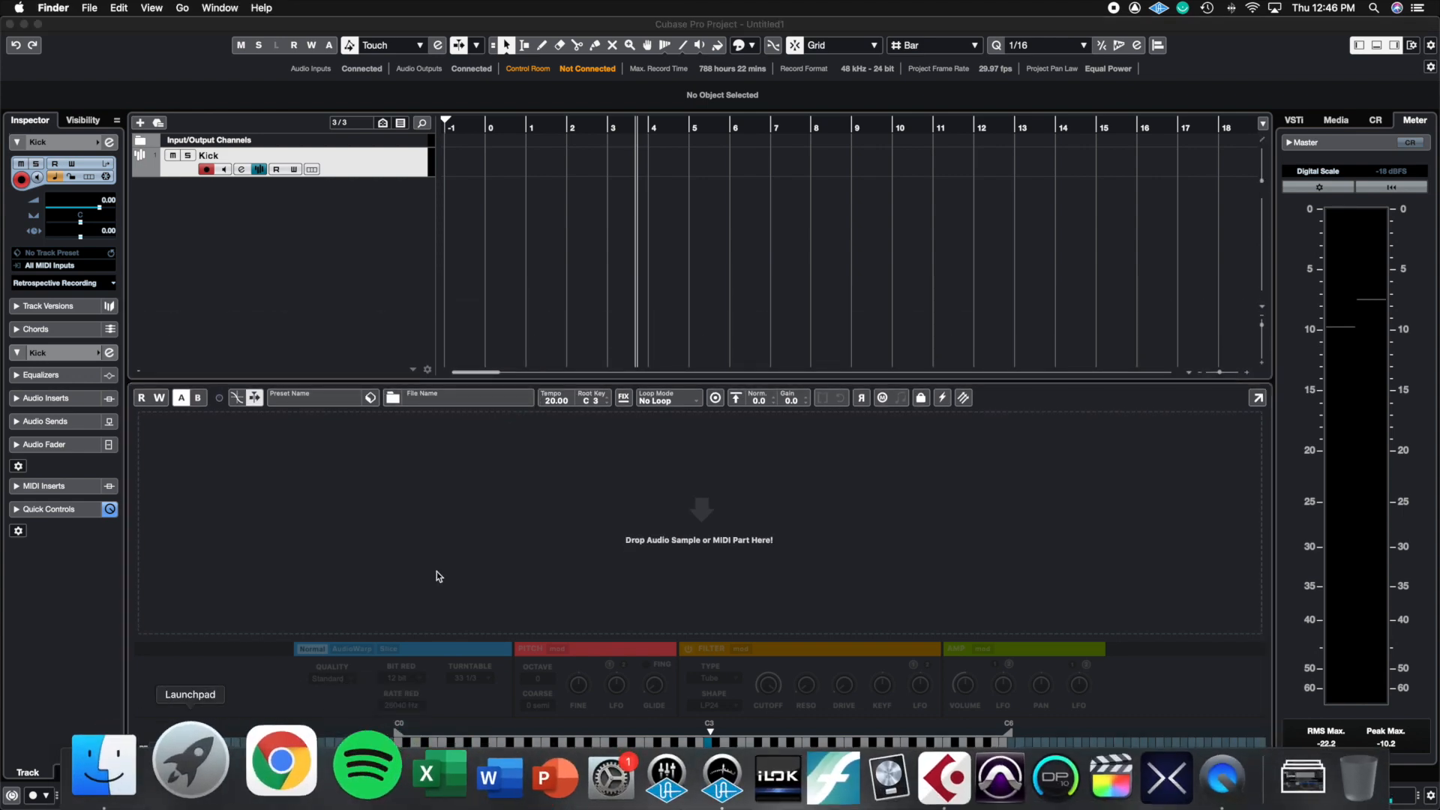
pyautogui.click(491, 411)
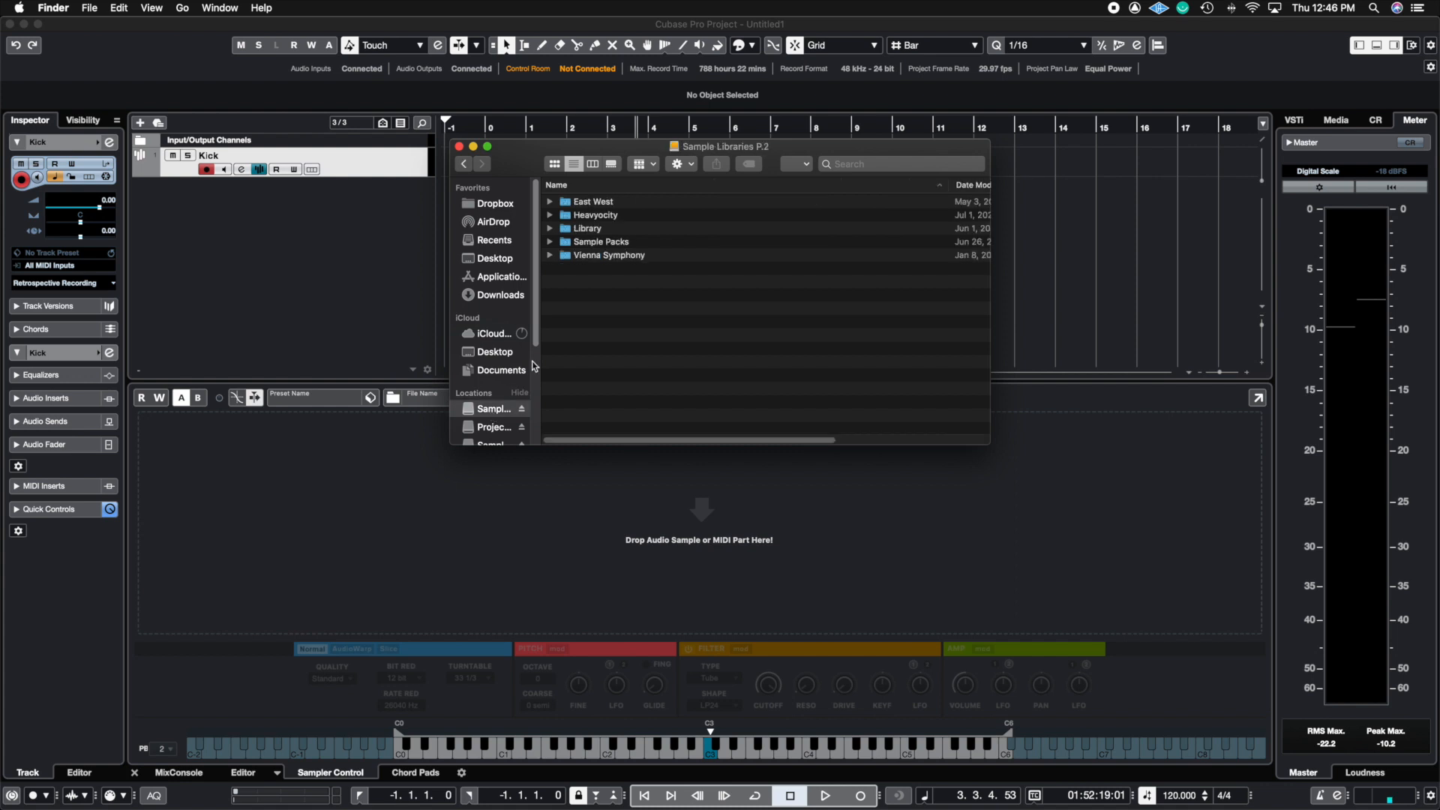
pyautogui.click(607, 232)
pyautogui.doubleClick(604, 242)
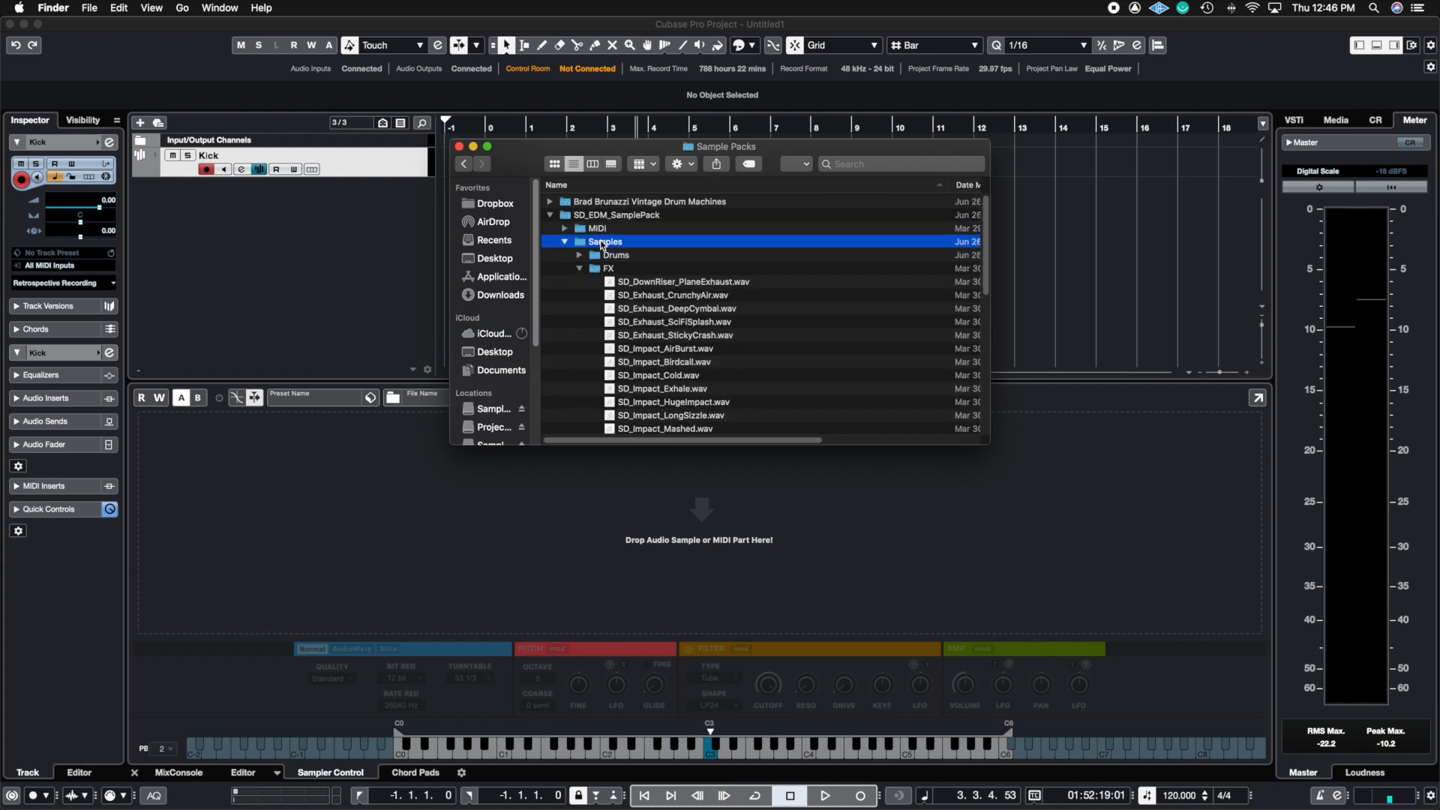
pyautogui.click(565, 242)
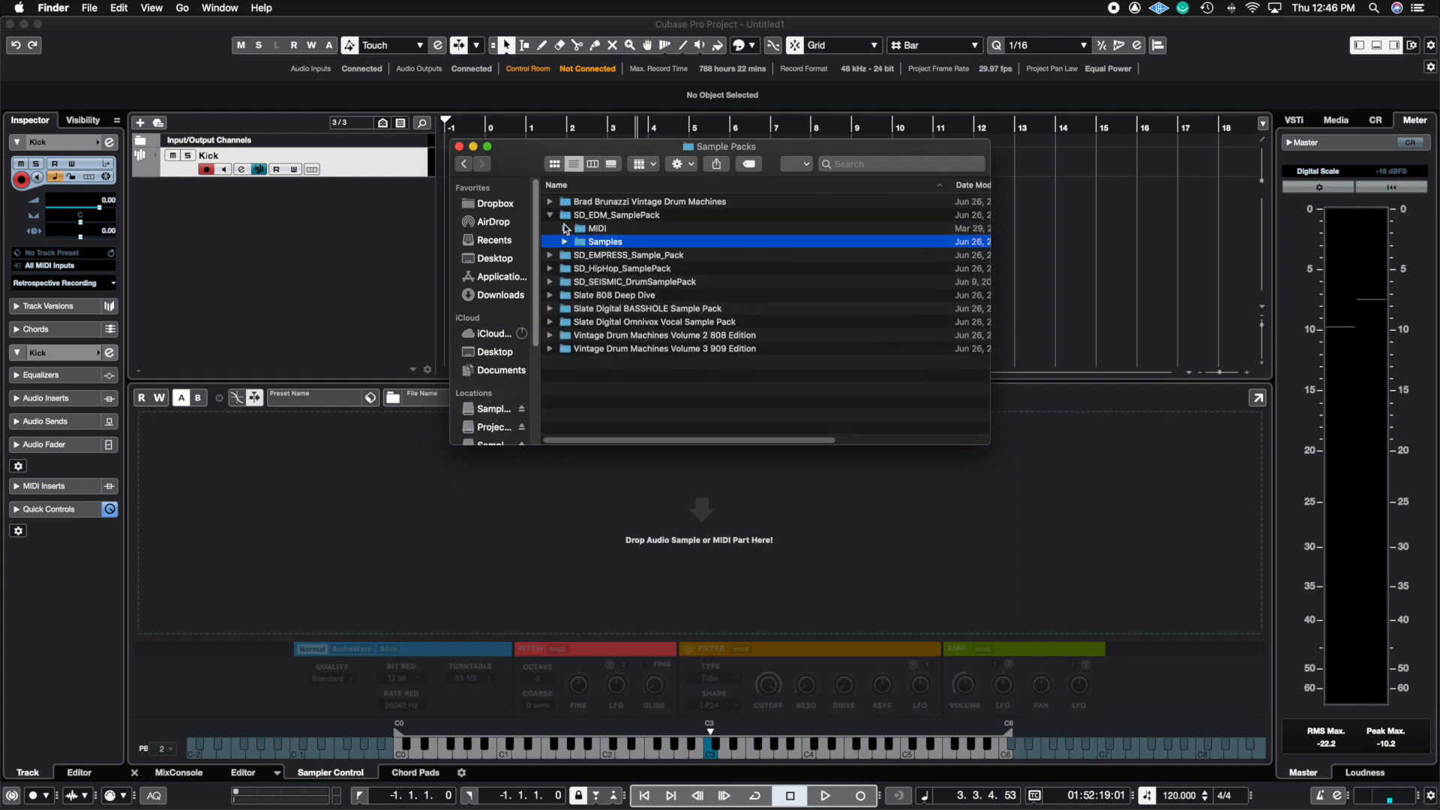
pyautogui.click(551, 216)
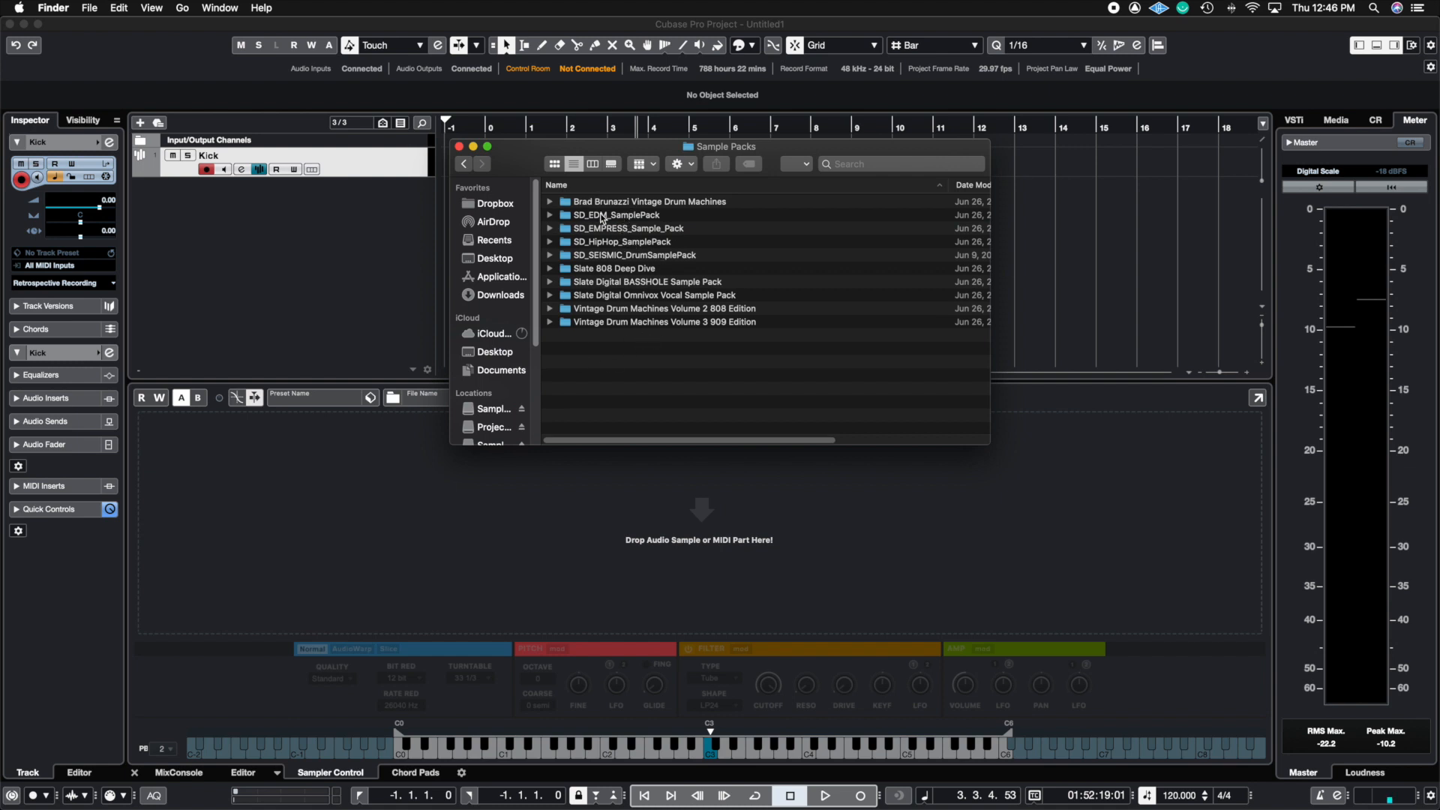
# Load SD_Kick_BigThud.wav from SD_EDM_SamplePack's Samples, Drums, One Shots, House, Kicks folder into the Kick track's sampler.
pyautogui.click(550, 216)
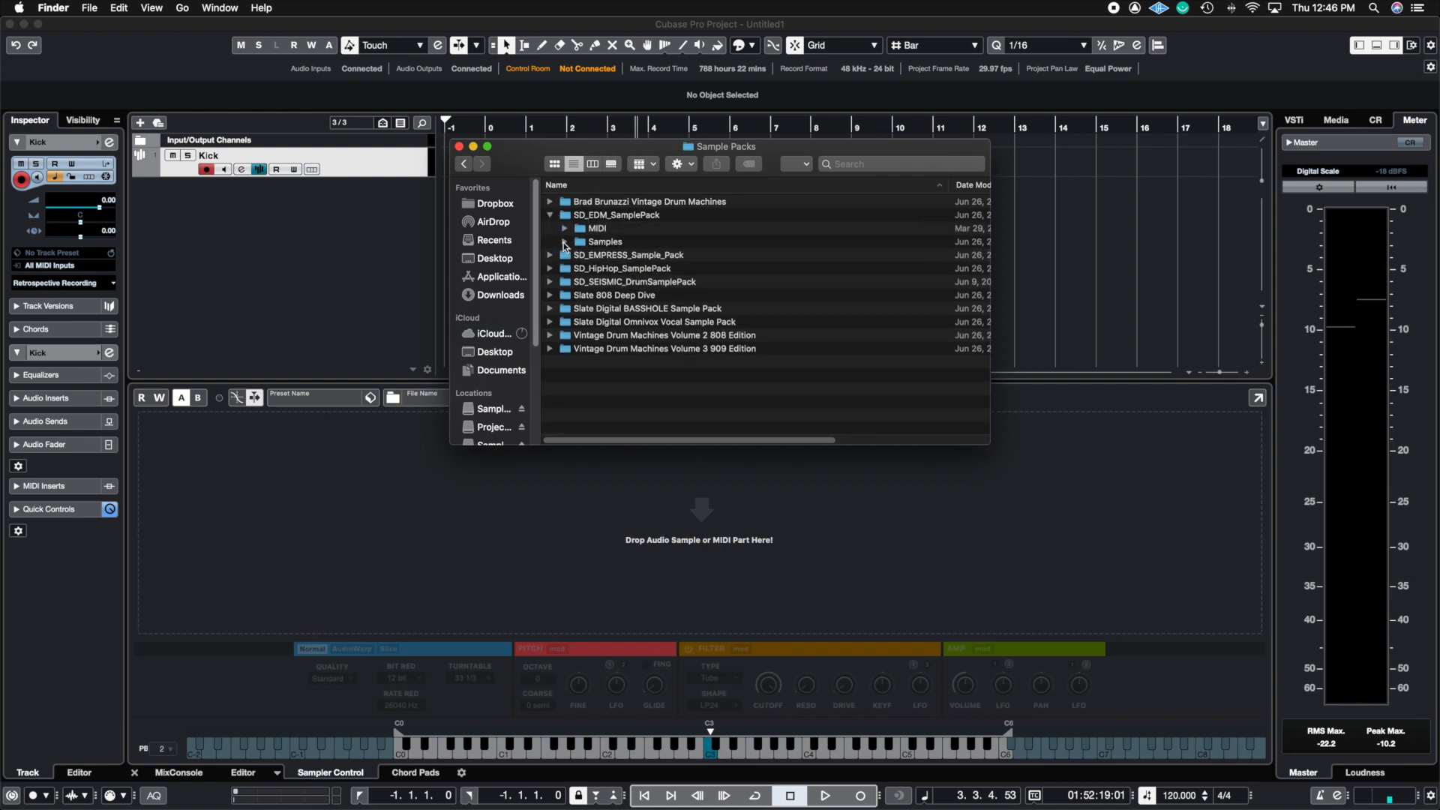
pyautogui.click(565, 242)
pyautogui.click(580, 257)
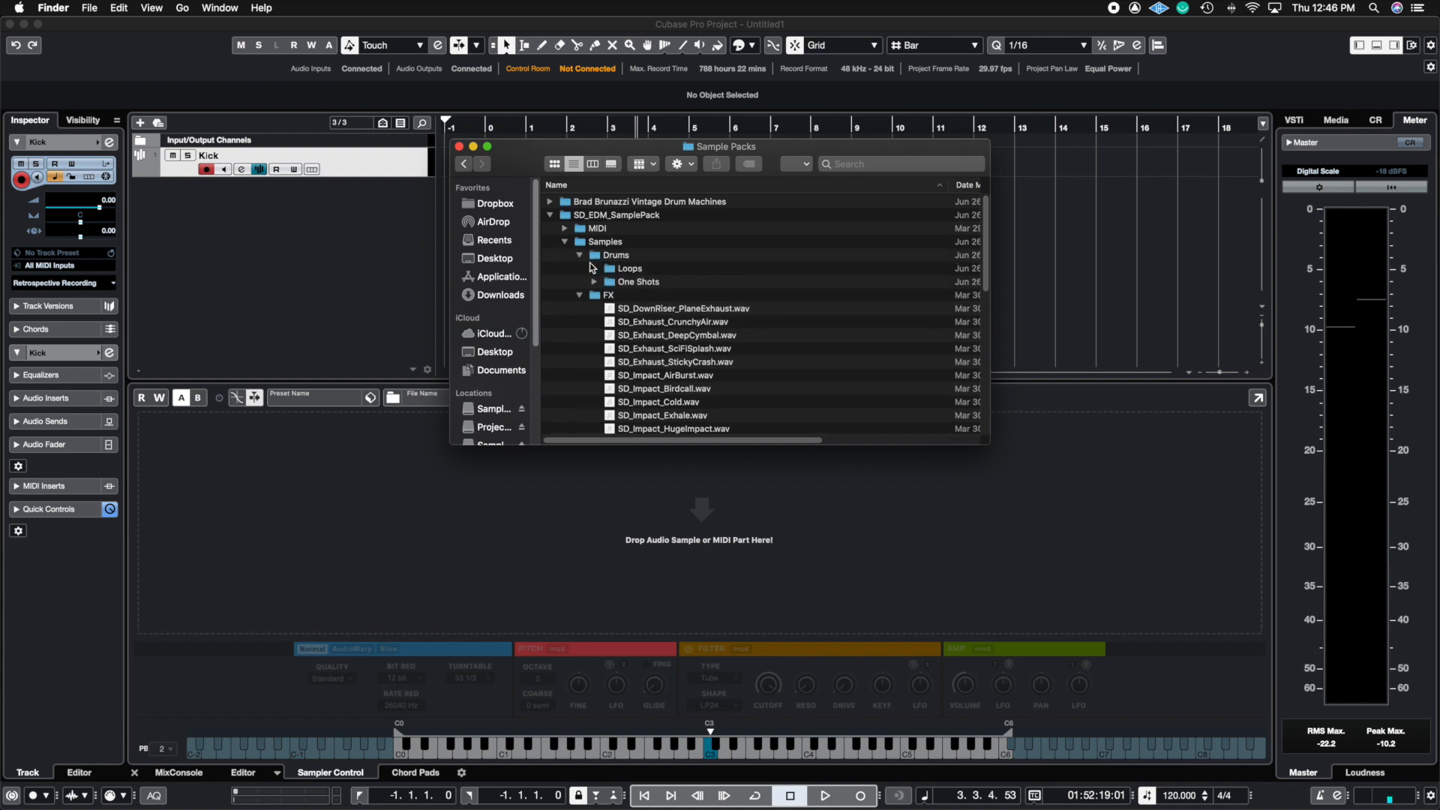
pyautogui.click(594, 268)
pyautogui.click(594, 269)
pyautogui.click(594, 282)
pyautogui.click(609, 309)
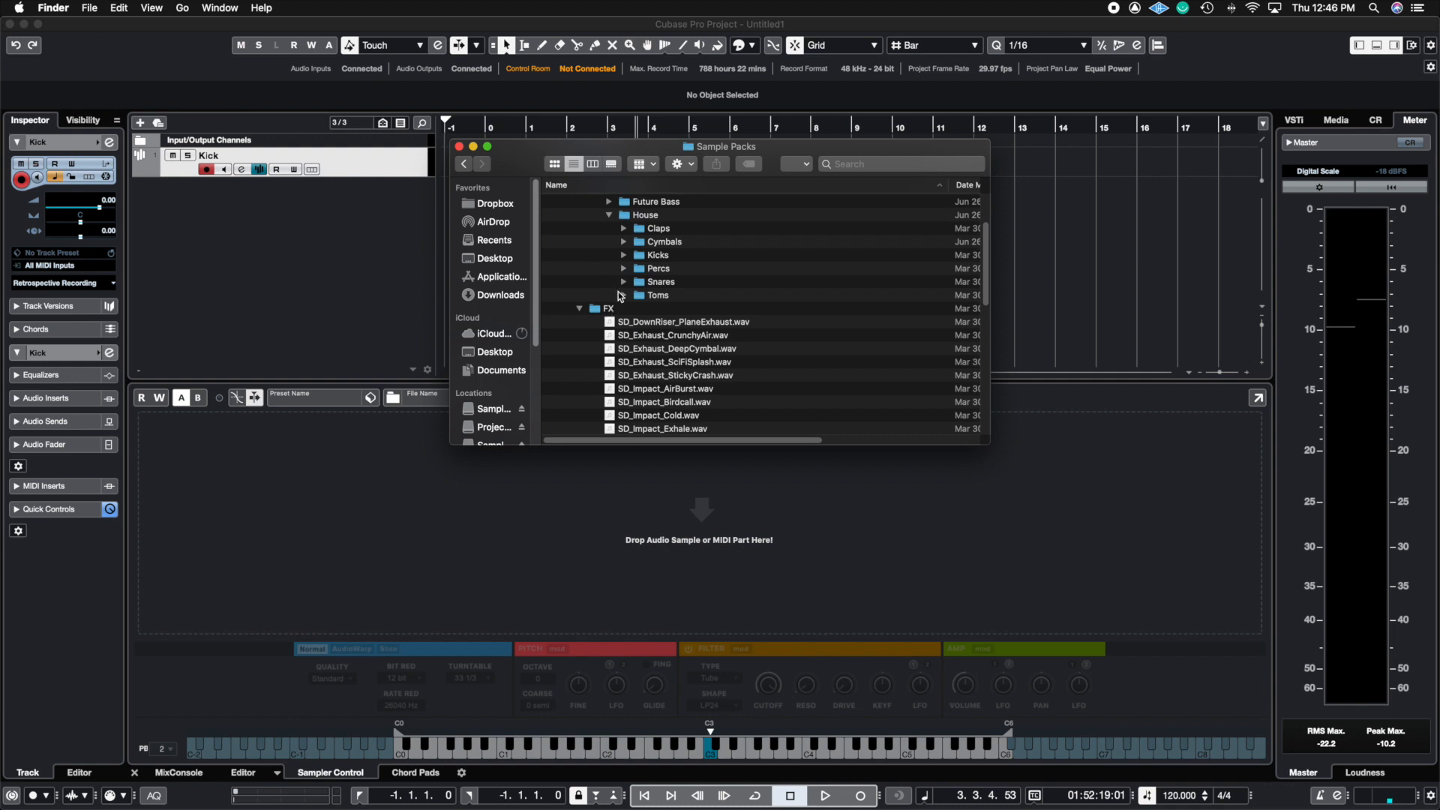
pyautogui.scroll(3, 622, 296)
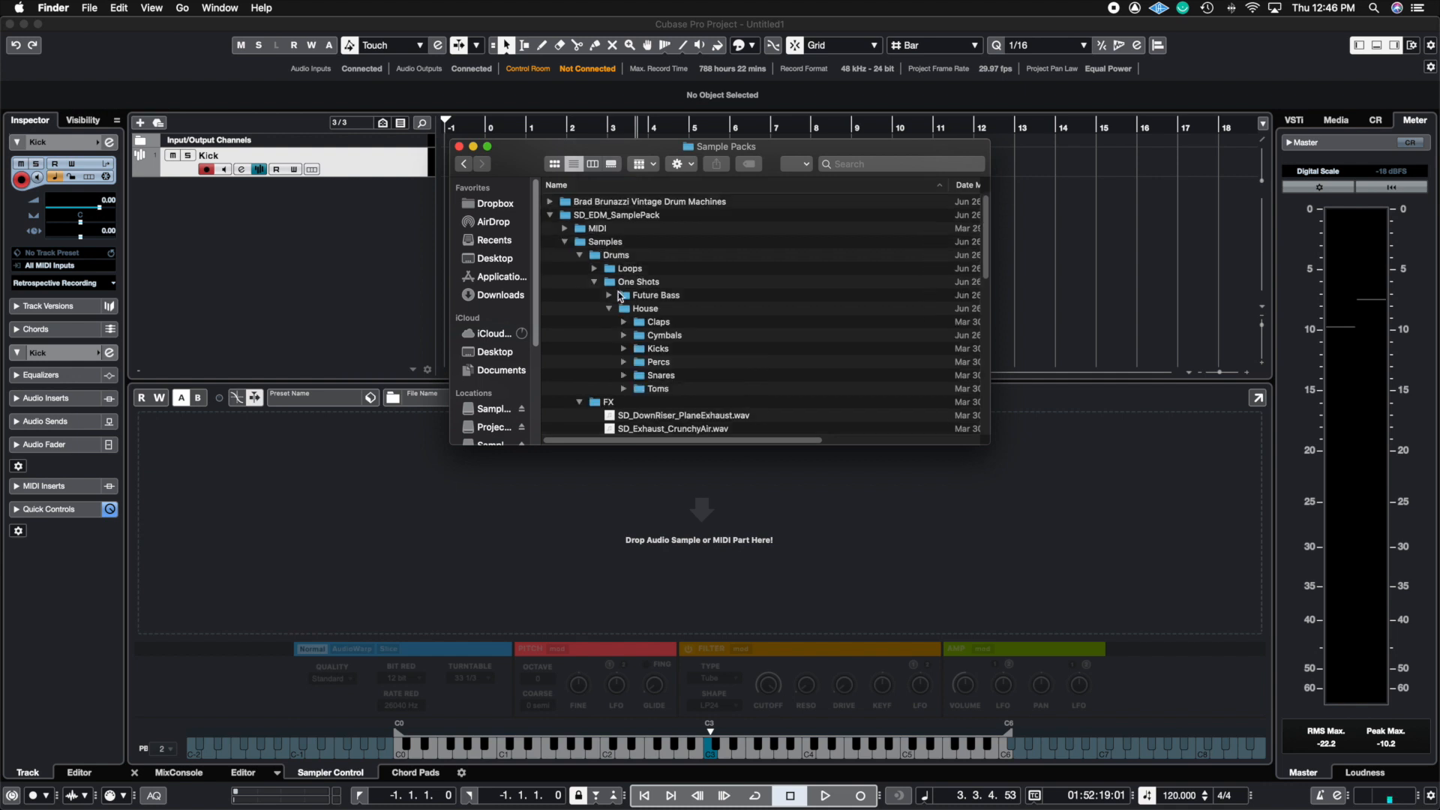
pyautogui.click(624, 349)
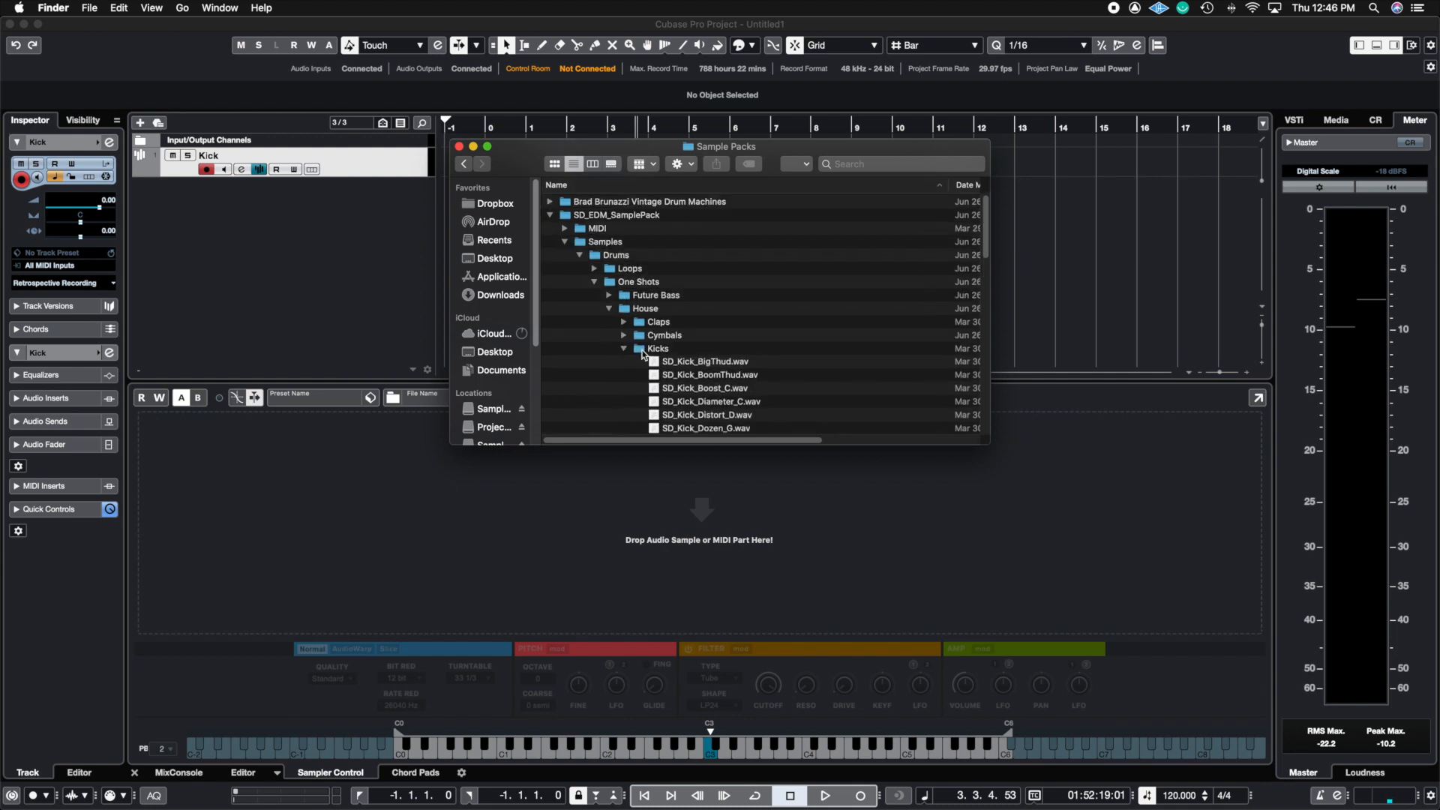
pyautogui.click(713, 363)
pyautogui.moveTo(713, 364); pyautogui.dragTo(595, 571)
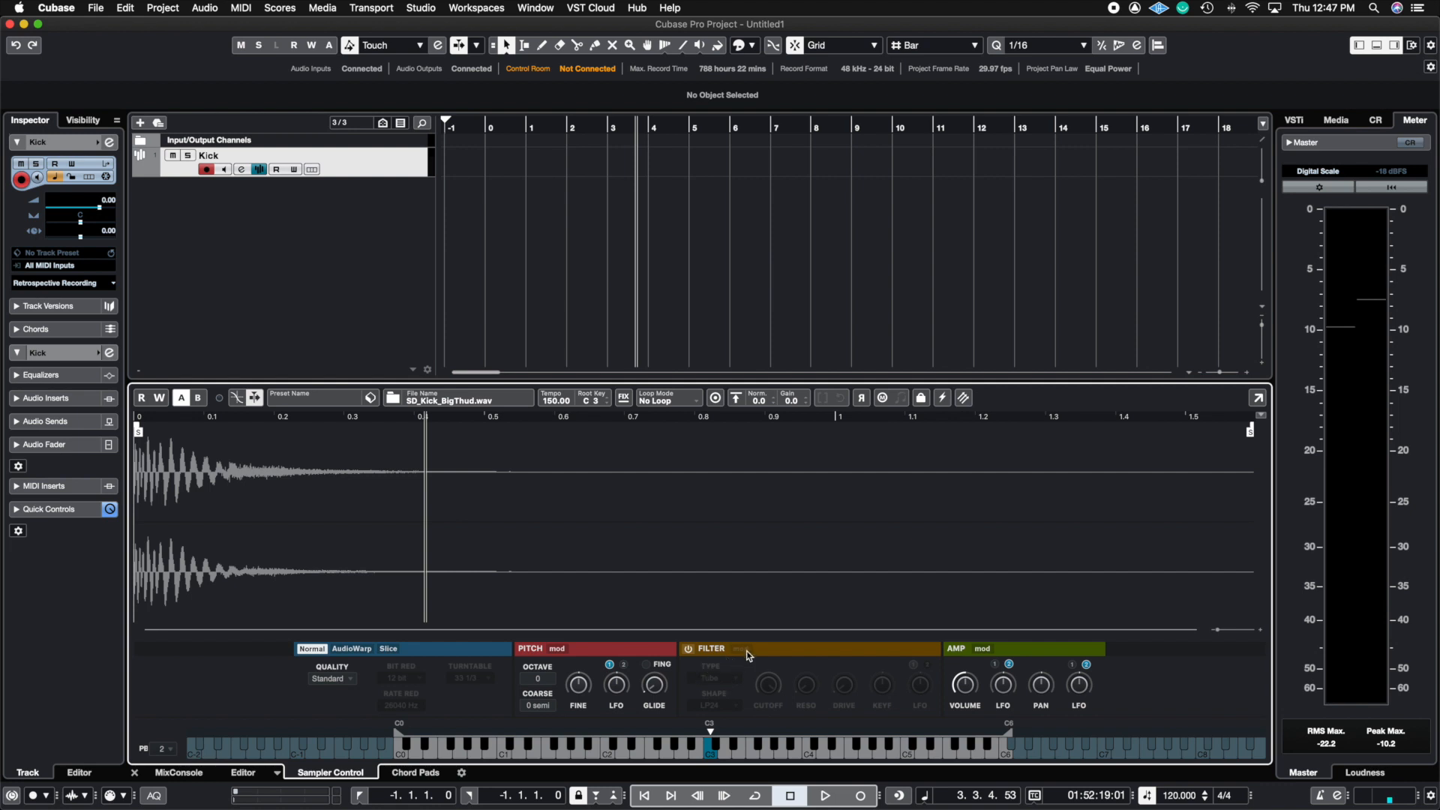
# Enable the sampler's filter to view its envelope, and disable the filter again.
pyautogui.click(688, 649)
pyautogui.click(739, 649)
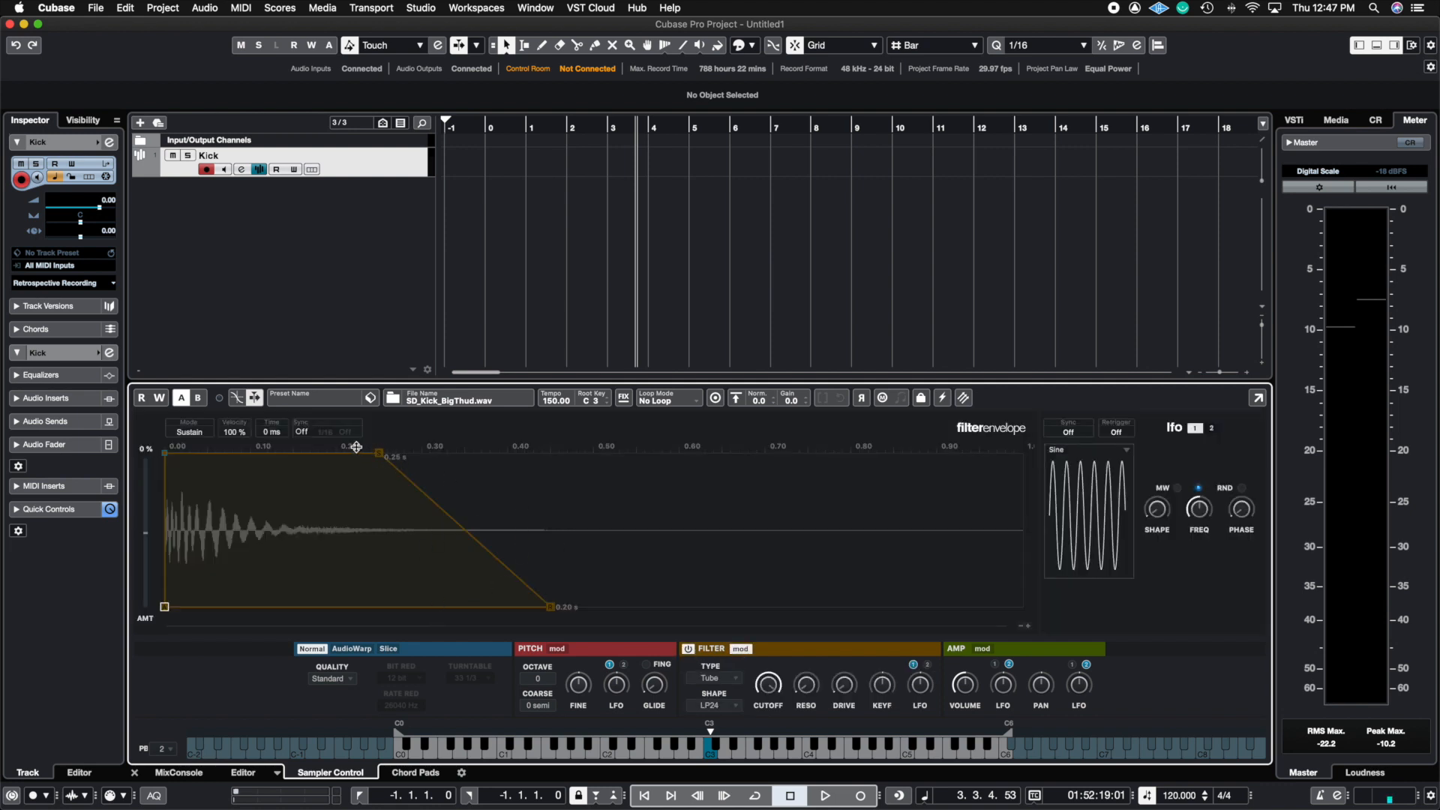
pyautogui.click(689, 650)
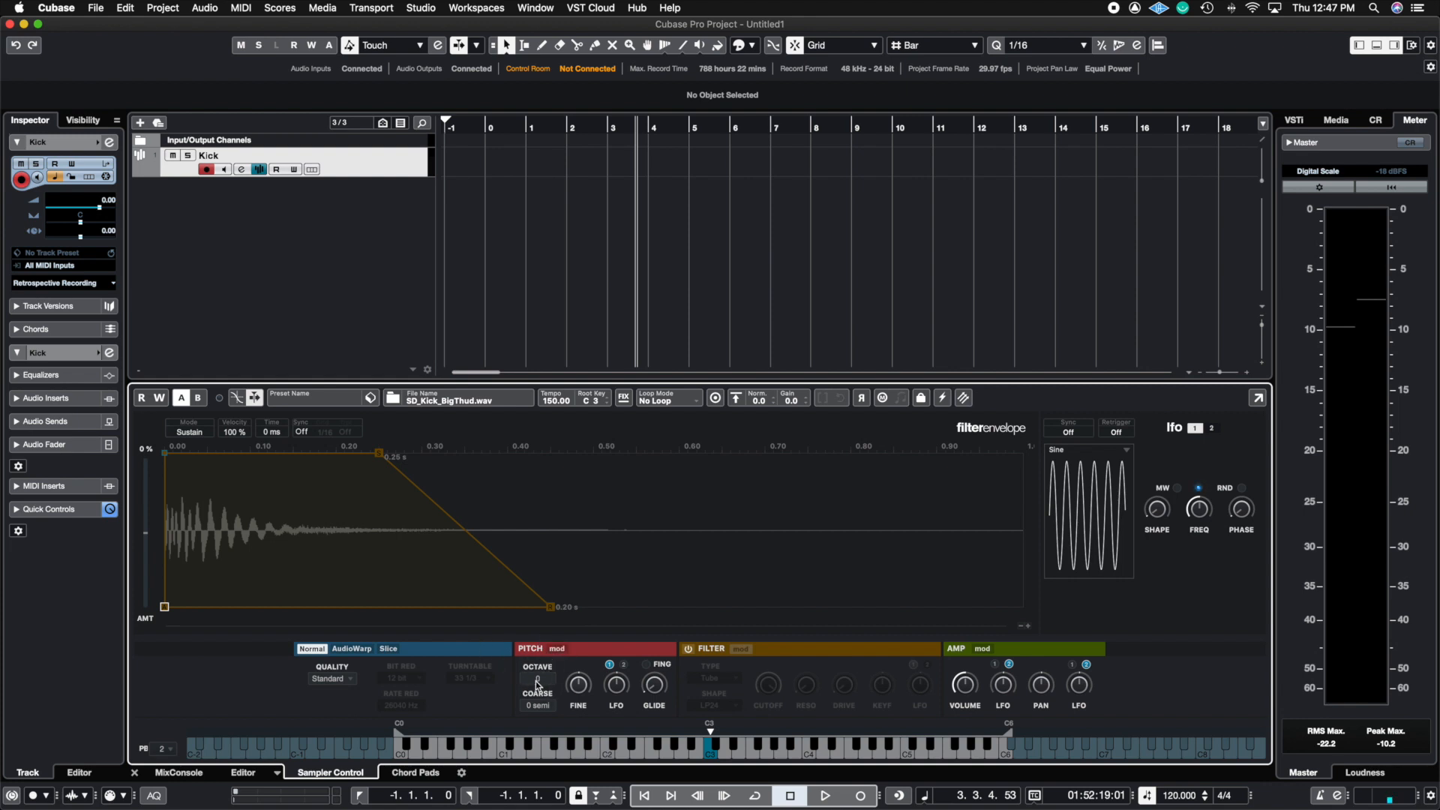
# Try raising the kick sample's pitch octave and lowering it to -4, and reset the octave to 0.
pyautogui.moveTo(545, 684); pyautogui.dragTo(547, 659)
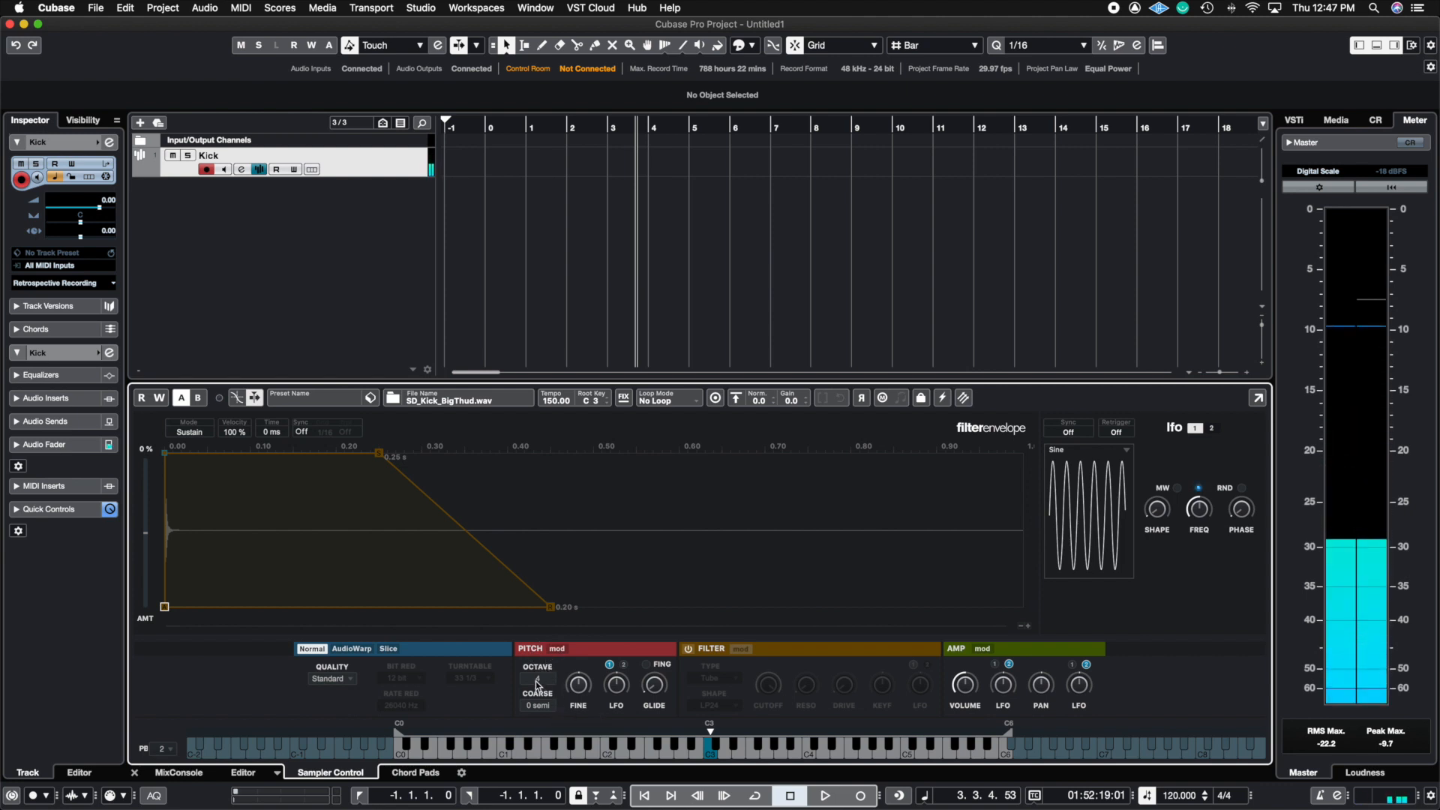
pyautogui.moveTo(537, 680); pyautogui.dragTo(537, 700)
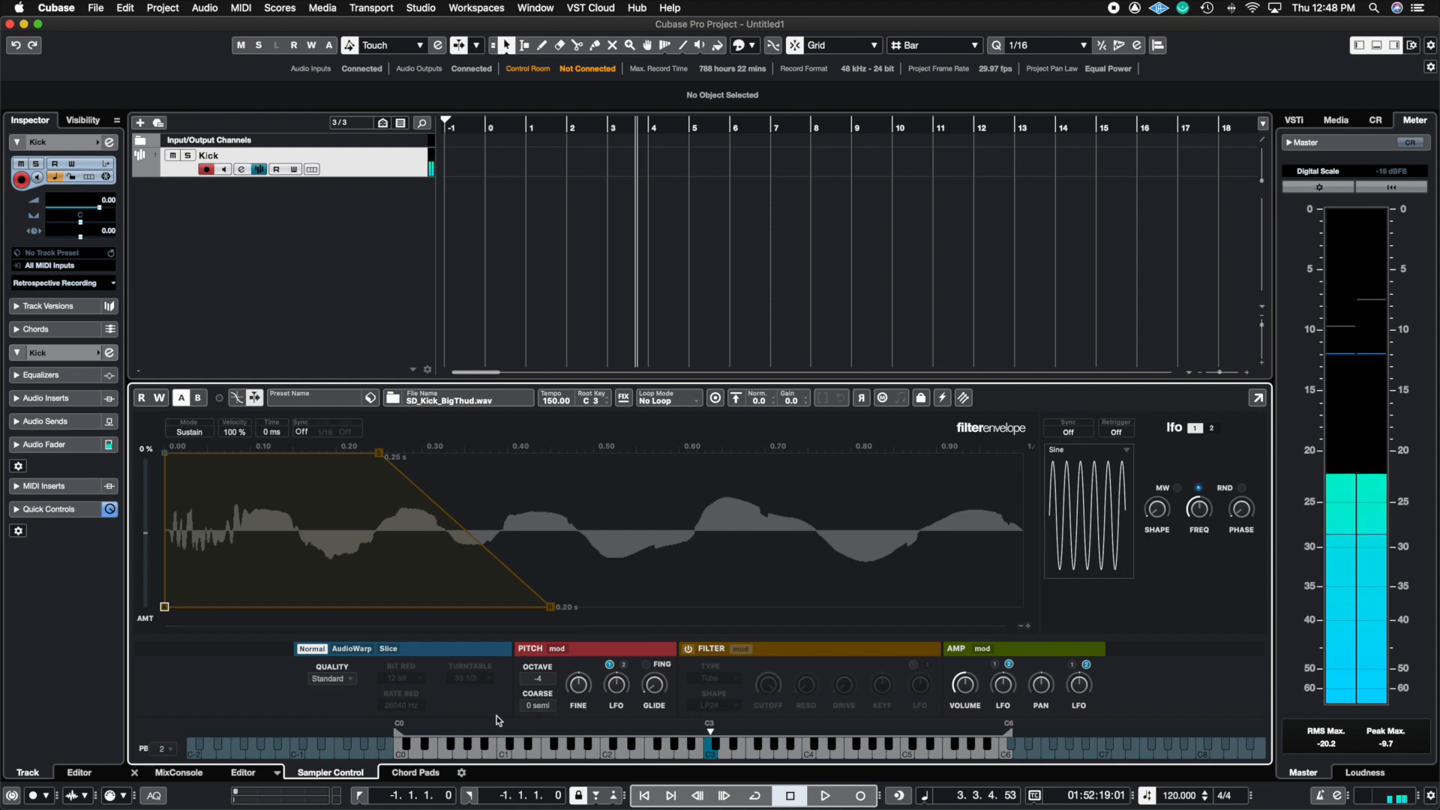
pyautogui.keyDown('super'); pyautogui.click(538, 679); pyautogui.keyUp('super')
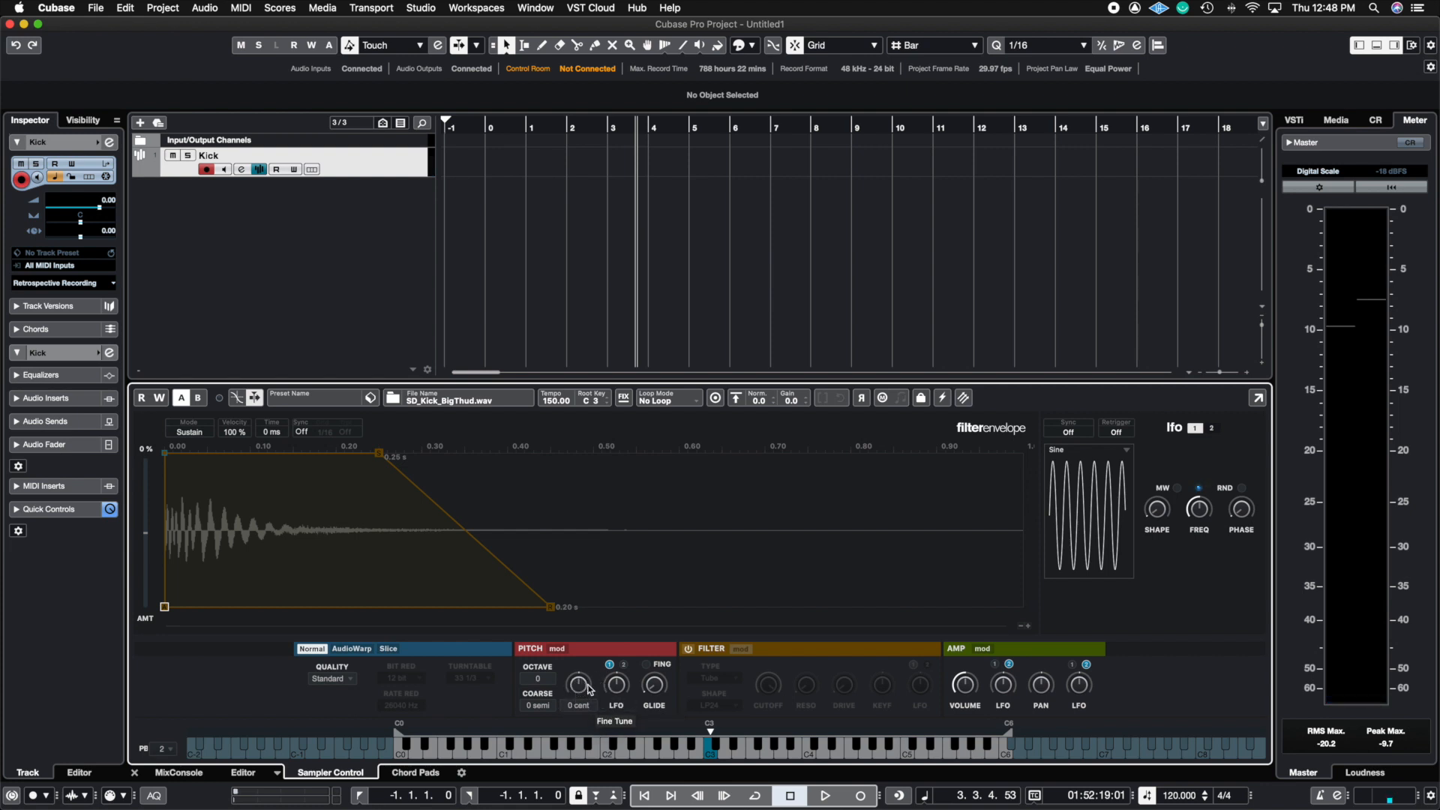
# Show the pitch envelope and review the sampler's playback quality options, keeping Standard.
pyautogui.click(557, 648)
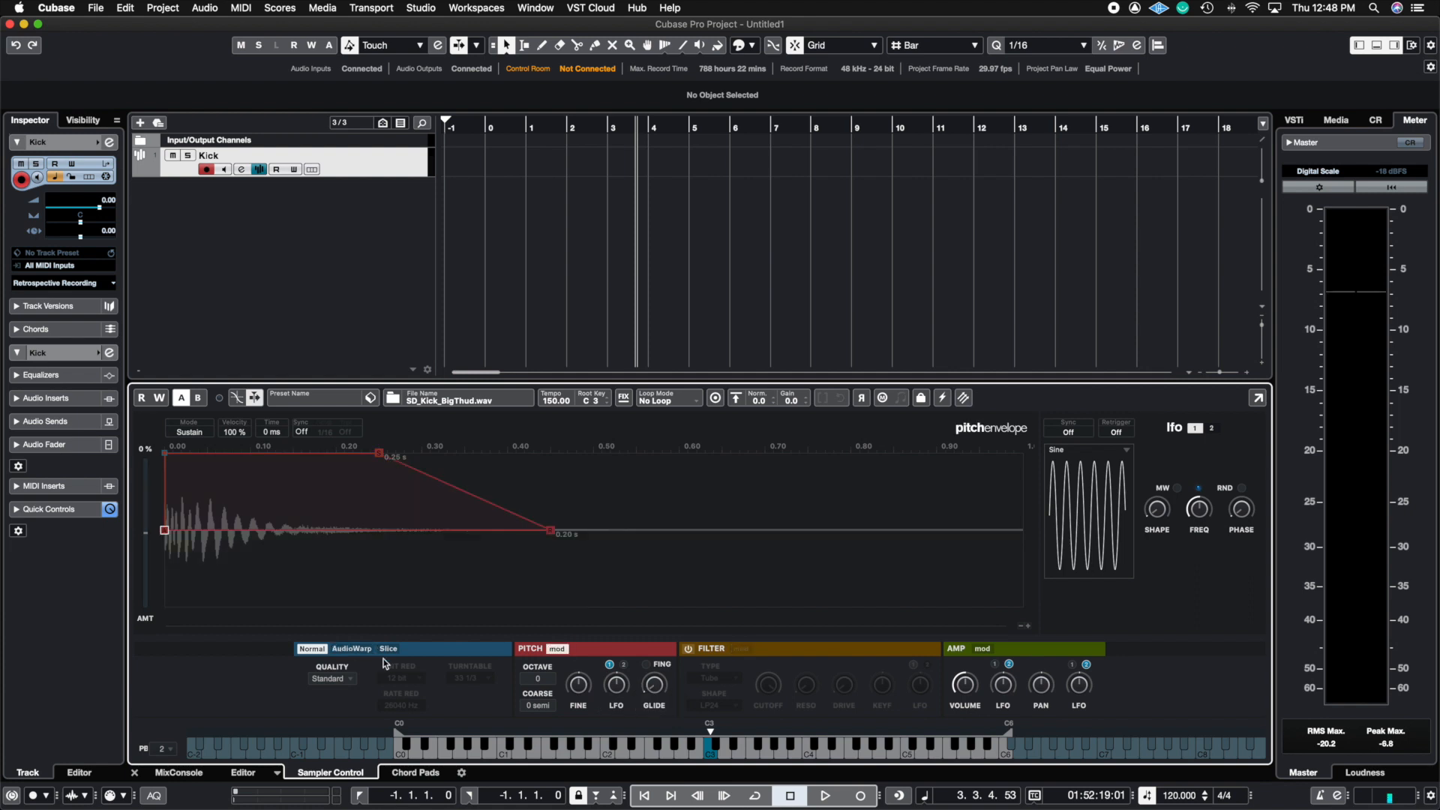
pyautogui.click(346, 679)
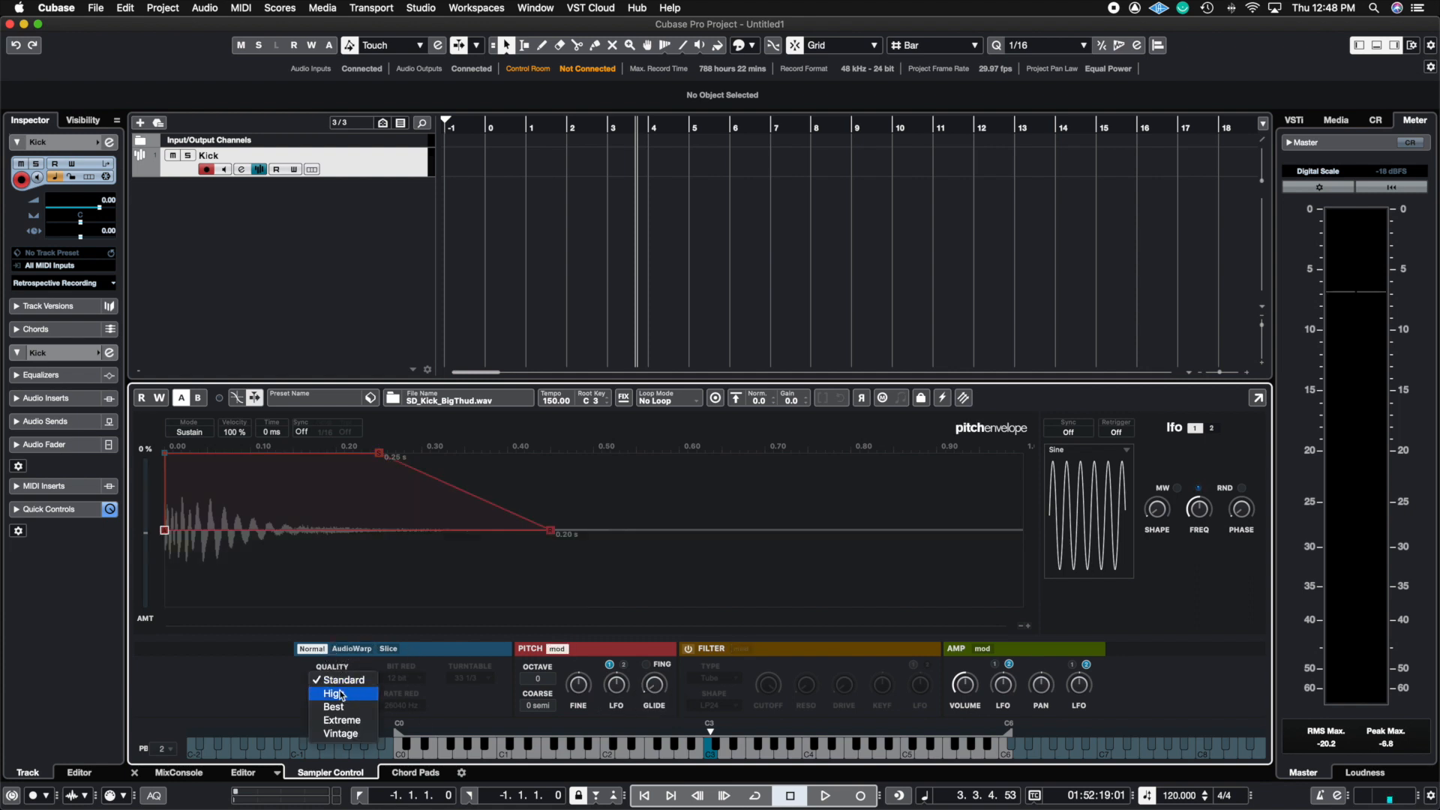
pyautogui.click(335, 684)
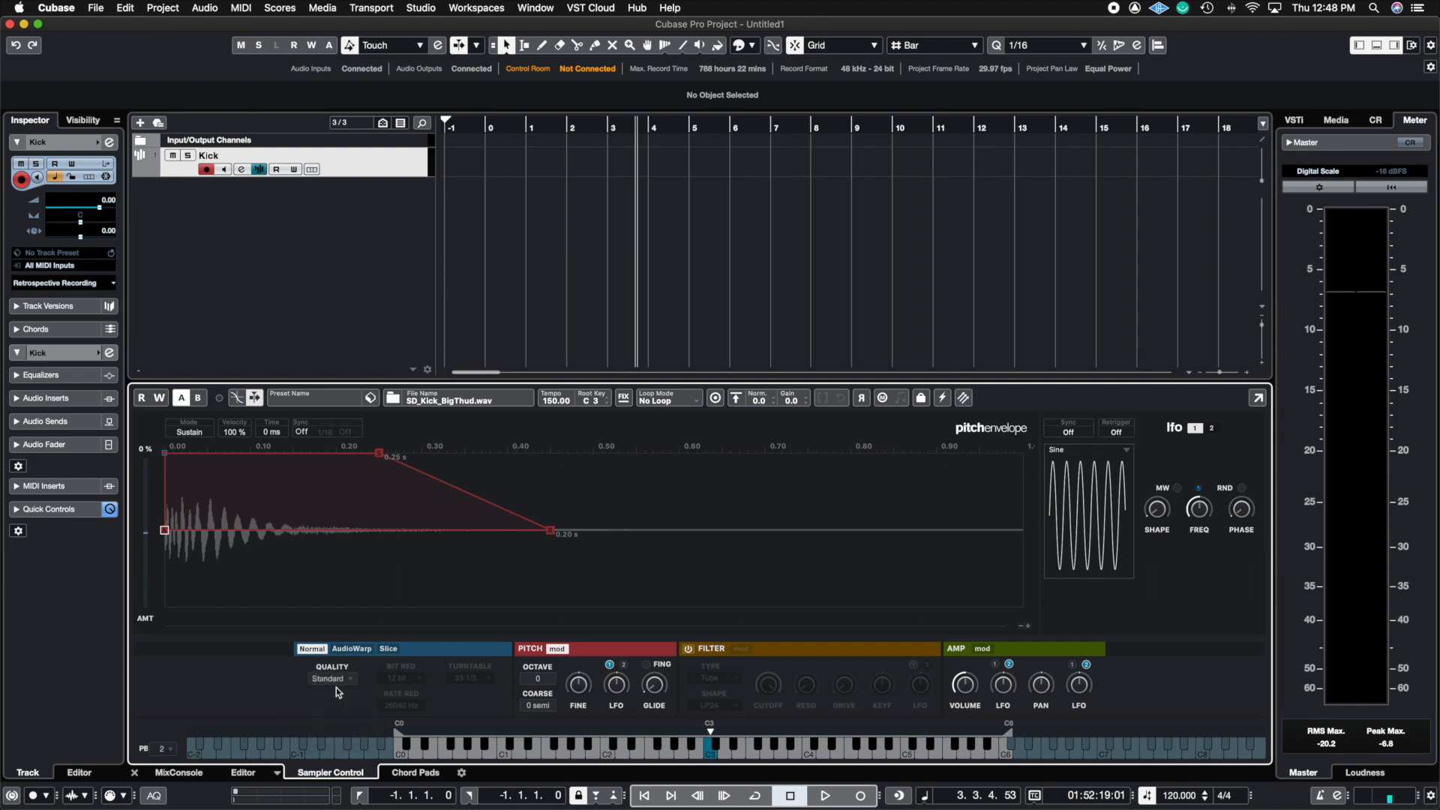
pyautogui.click(335, 686)
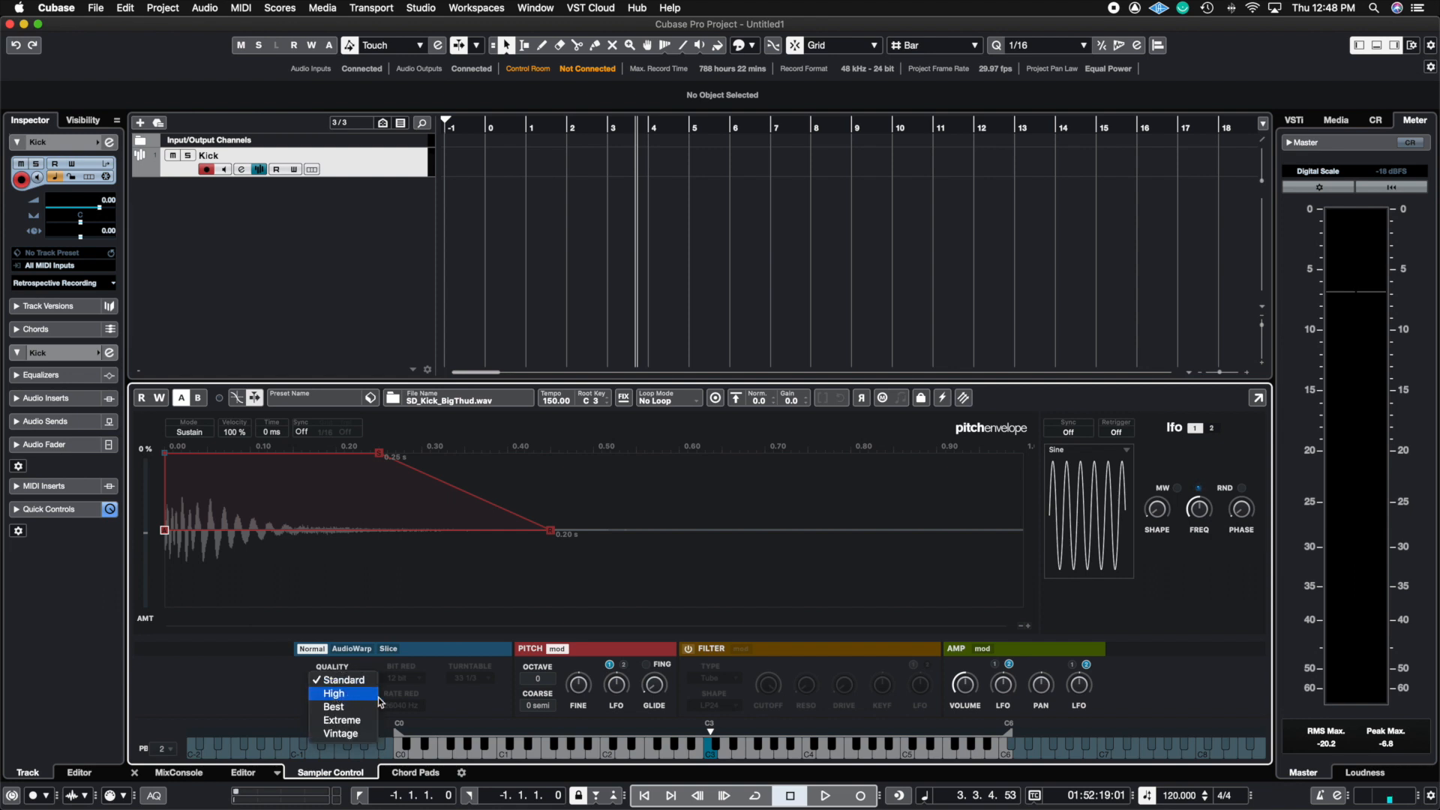
pyautogui.click(291, 689)
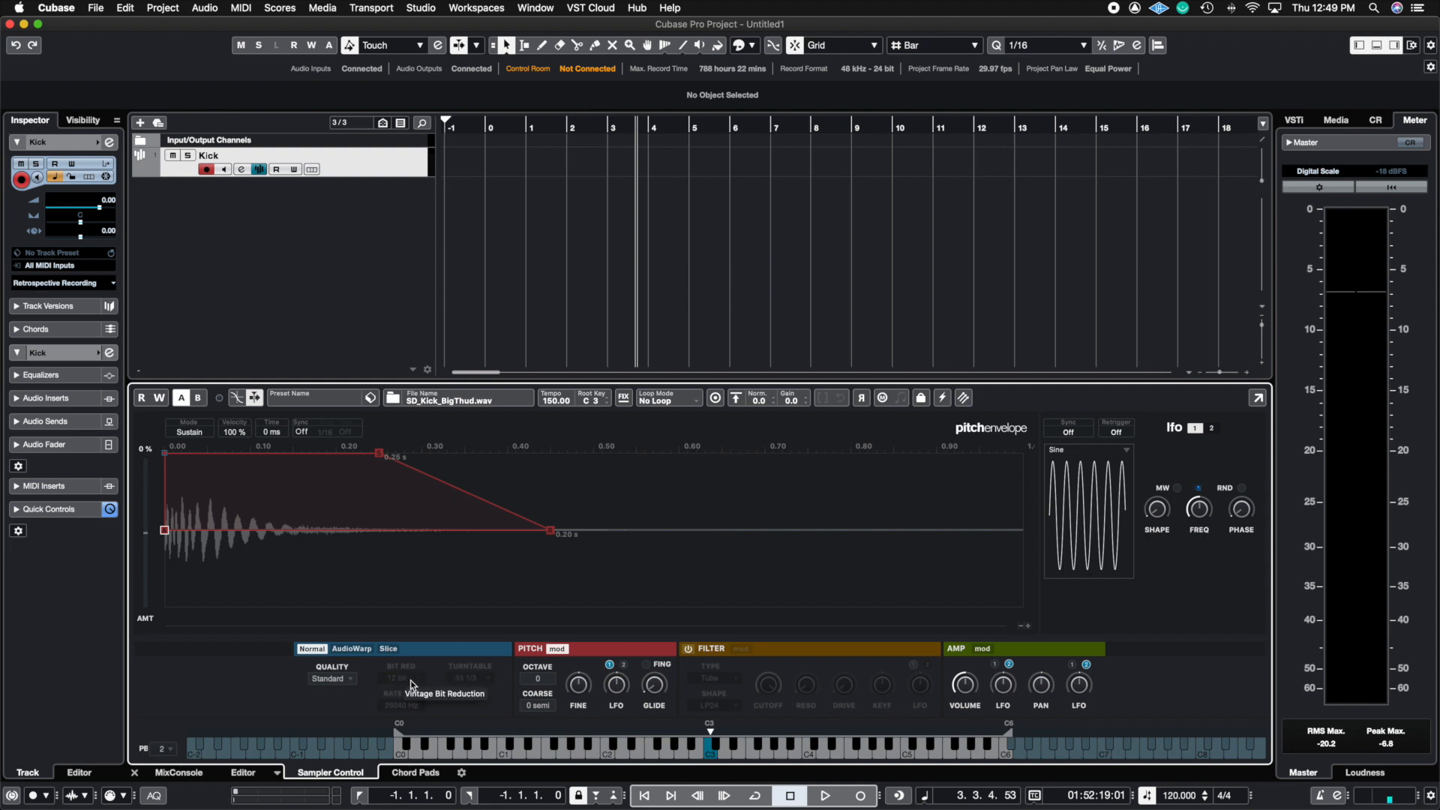
# Try AudioWarp mode with a changed playback speed on the kick sample, and return to Normal mode.
pyautogui.click(352, 648)
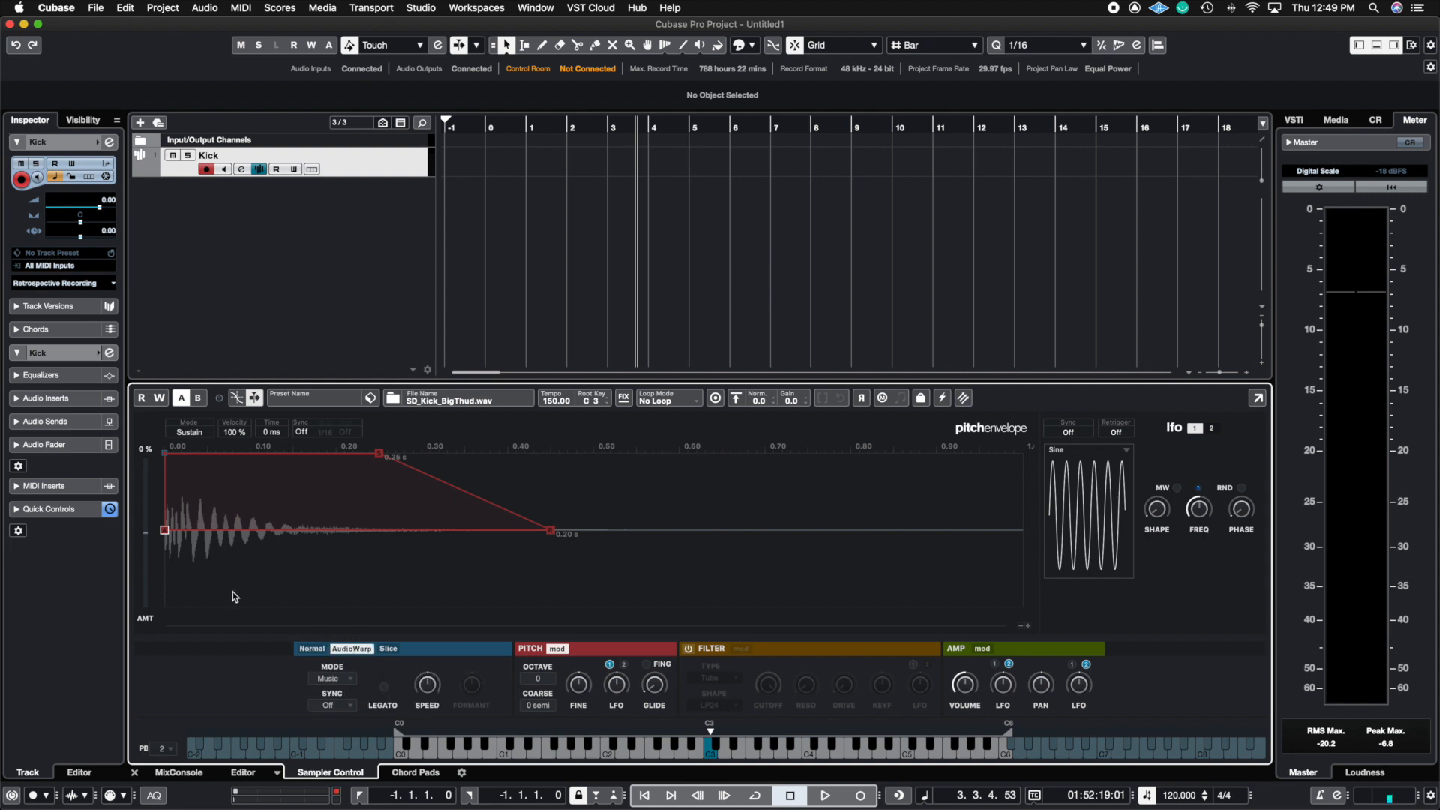
pyautogui.moveTo(426, 684)
pyautogui.mouseDown()
pyautogui.moveTo(434, 643)
pyautogui.moveTo(436, 718)
pyautogui.moveTo(436, 688)
pyautogui.mouseUp()
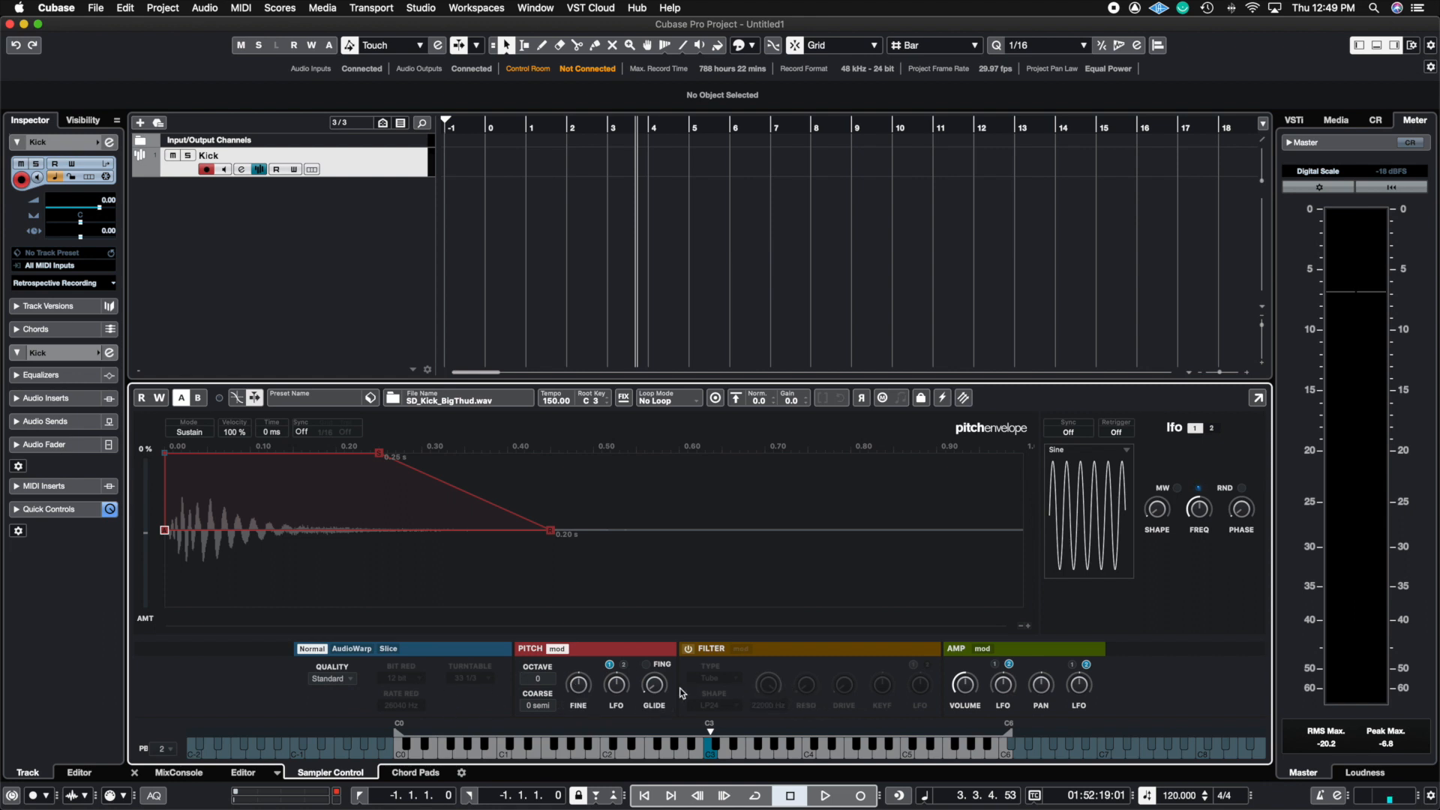
# Extend the lower limit of the kick sample's key range down to the lowest key on the keyboard.
pyautogui.moveTo(409, 741); pyautogui.dragTo(187, 736)
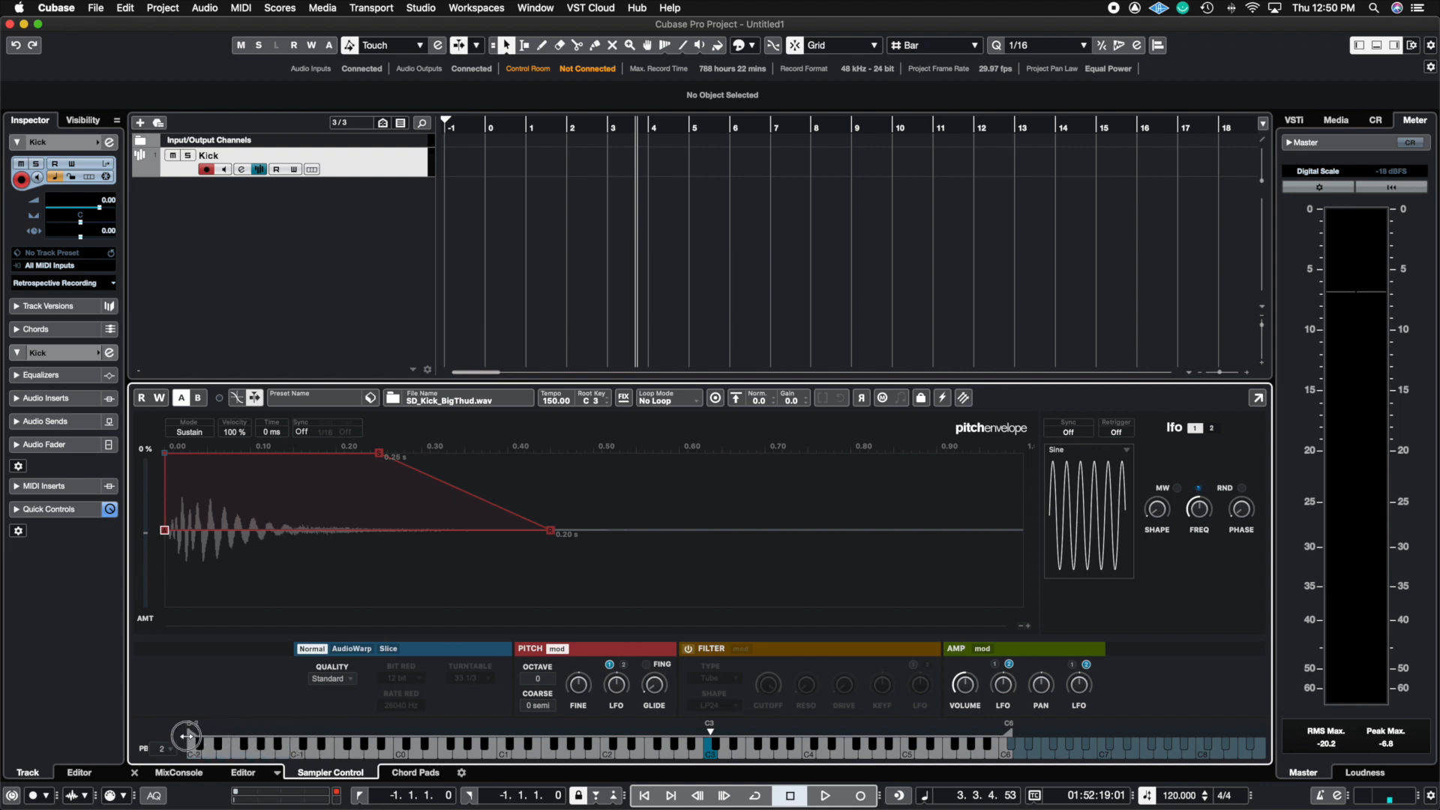
# Limit the kick sample's key range to C1 at the low end and C#6 at the high end.
pyautogui.moveTo(187, 735); pyautogui.dragTo(500, 732)
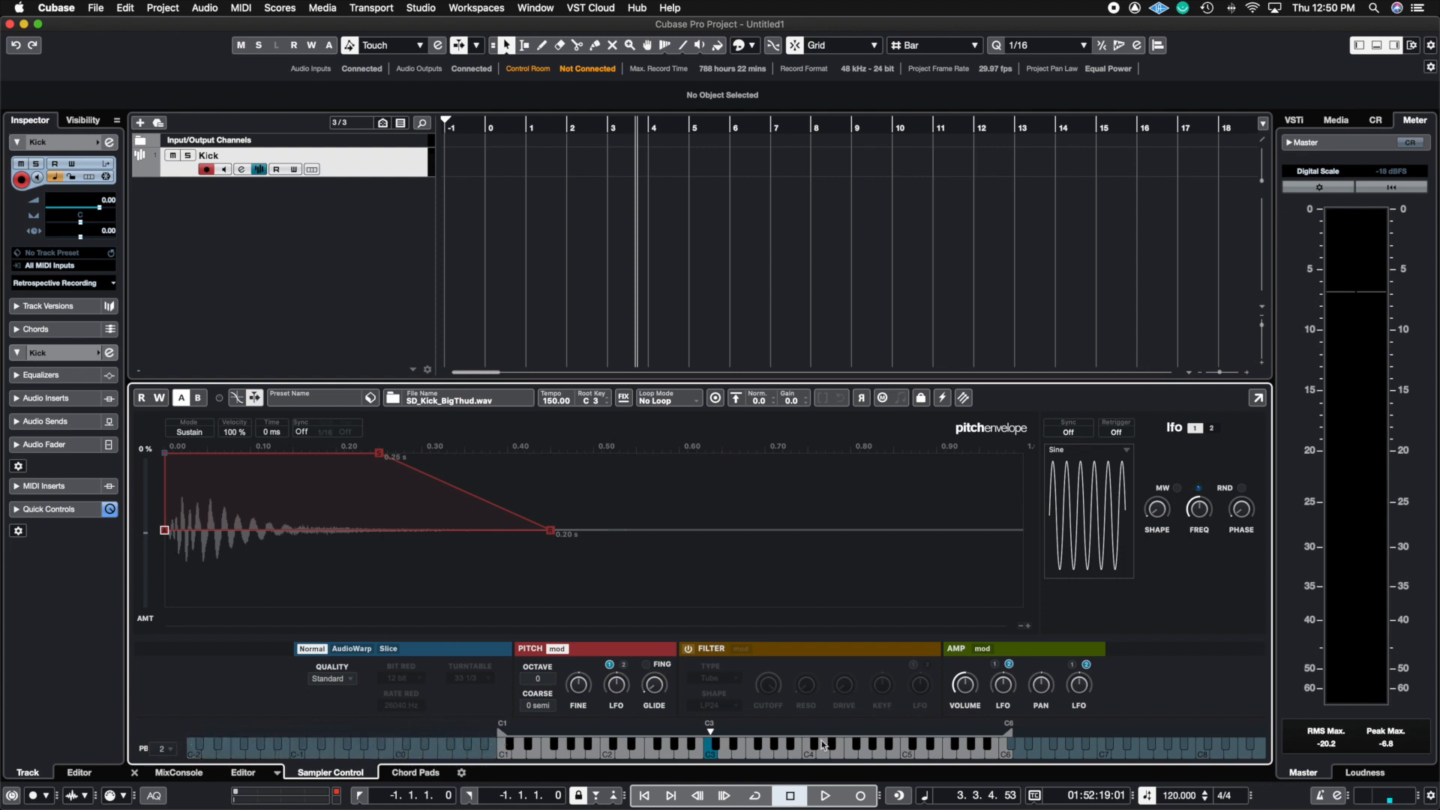
pyautogui.moveTo(1010, 735)
pyautogui.mouseDown()
pyautogui.moveTo(1191, 741)
pyautogui.moveTo(969, 742)
pyautogui.moveTo(1010, 741)
pyautogui.mouseUp()
# Look through the track preset browser without loading a preset, and compare the sampler's B and A settings, ending on A.
pyautogui.click(303, 403)
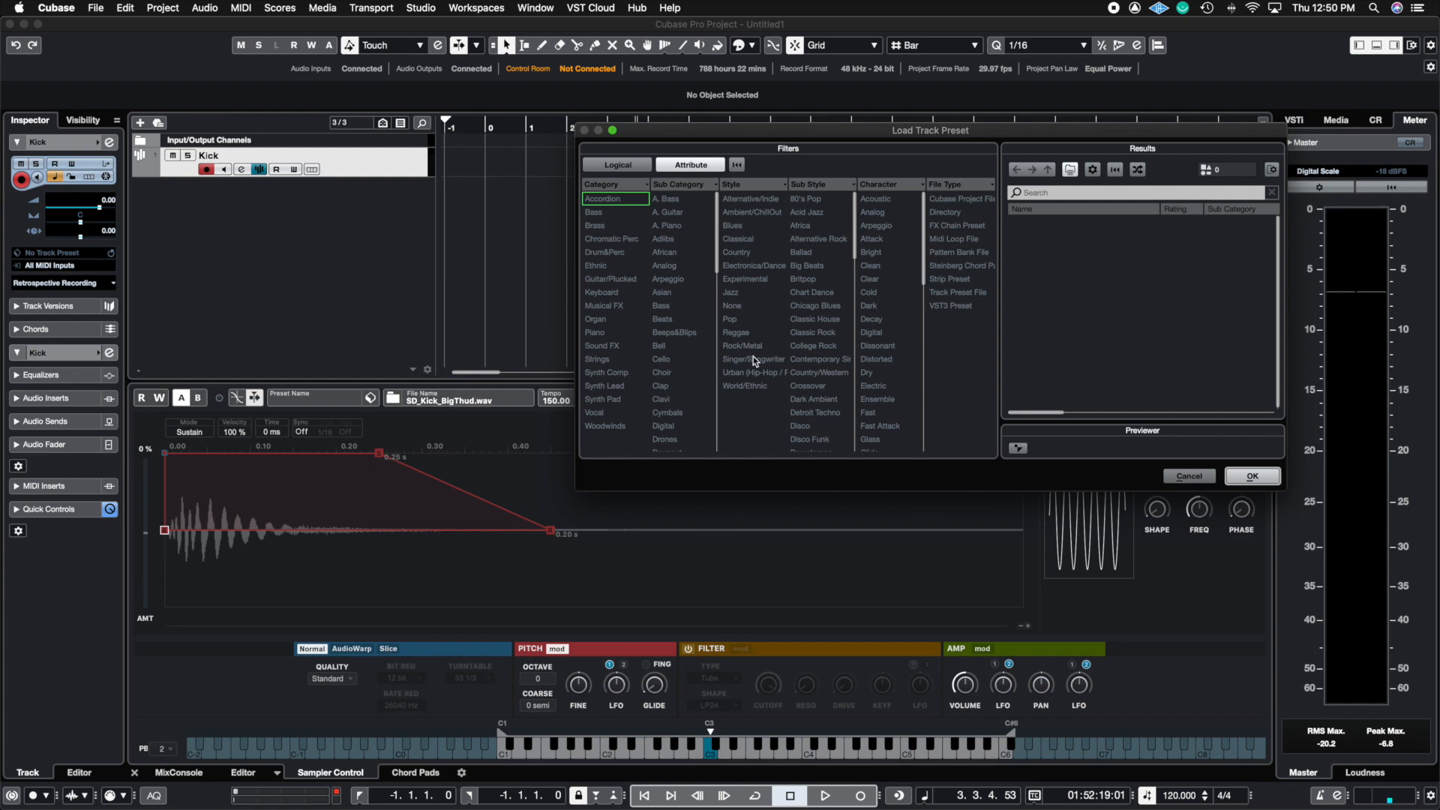
pyautogui.click(1188, 477)
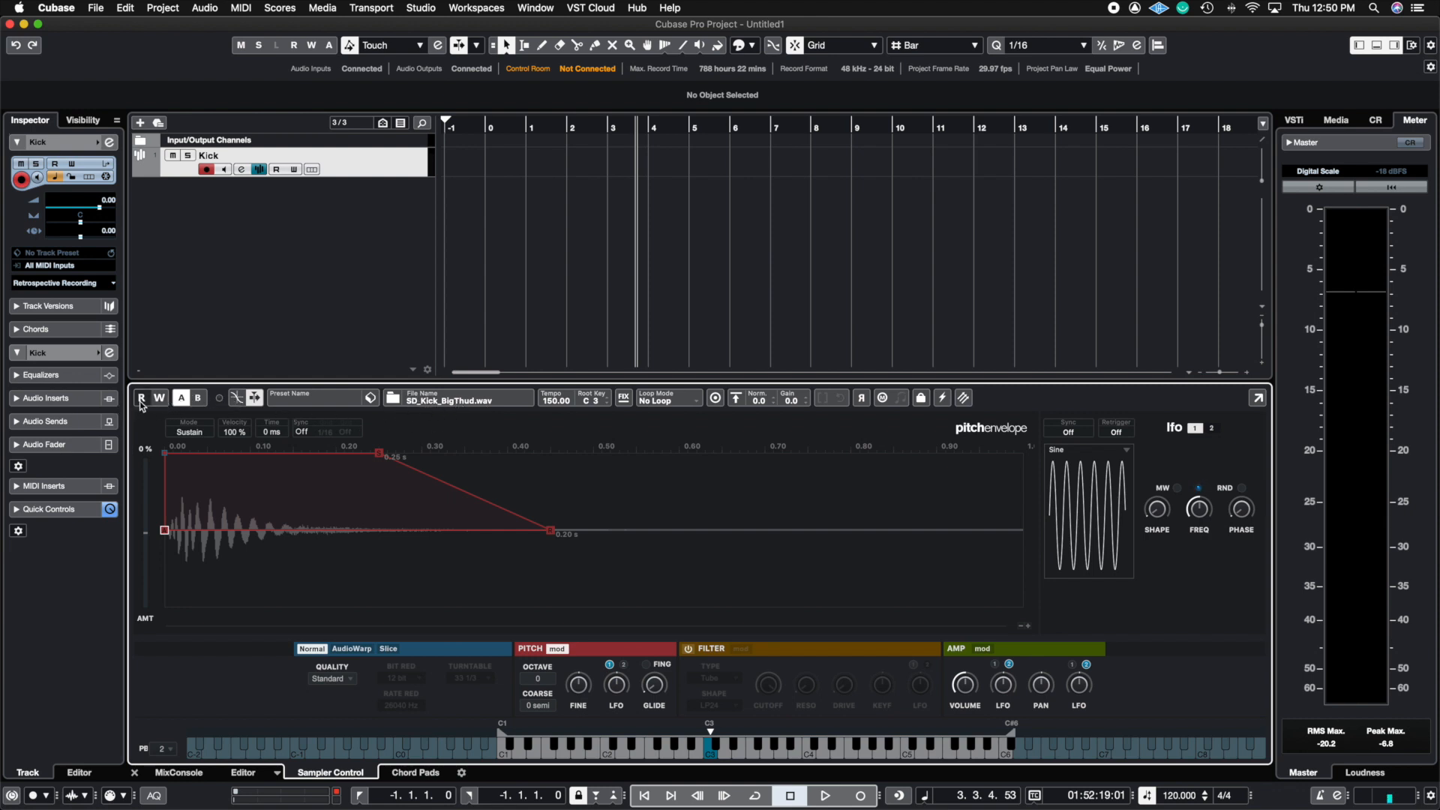
pyautogui.click(201, 400)
pyautogui.click(181, 402)
# Try raising the kick sample's root key to G#3 and return it to C3.
pyautogui.moveTo(596, 401); pyautogui.dragTo(603, 398)
pyautogui.click(593, 404)
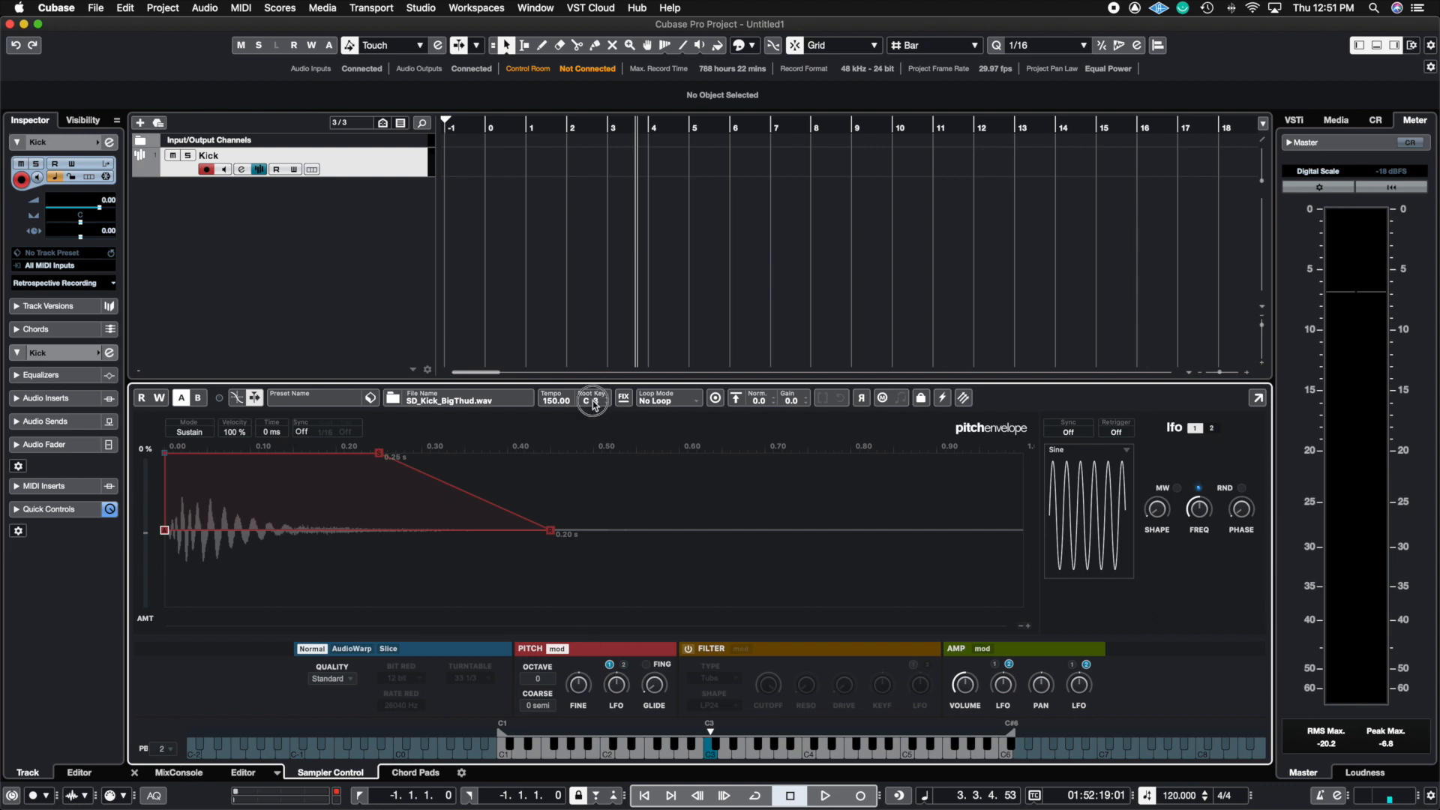
pyautogui.moveTo(592, 405); pyautogui.dragTo(597, 402)
pyautogui.moveTo(588, 408); pyautogui.dragTo(600, 392)
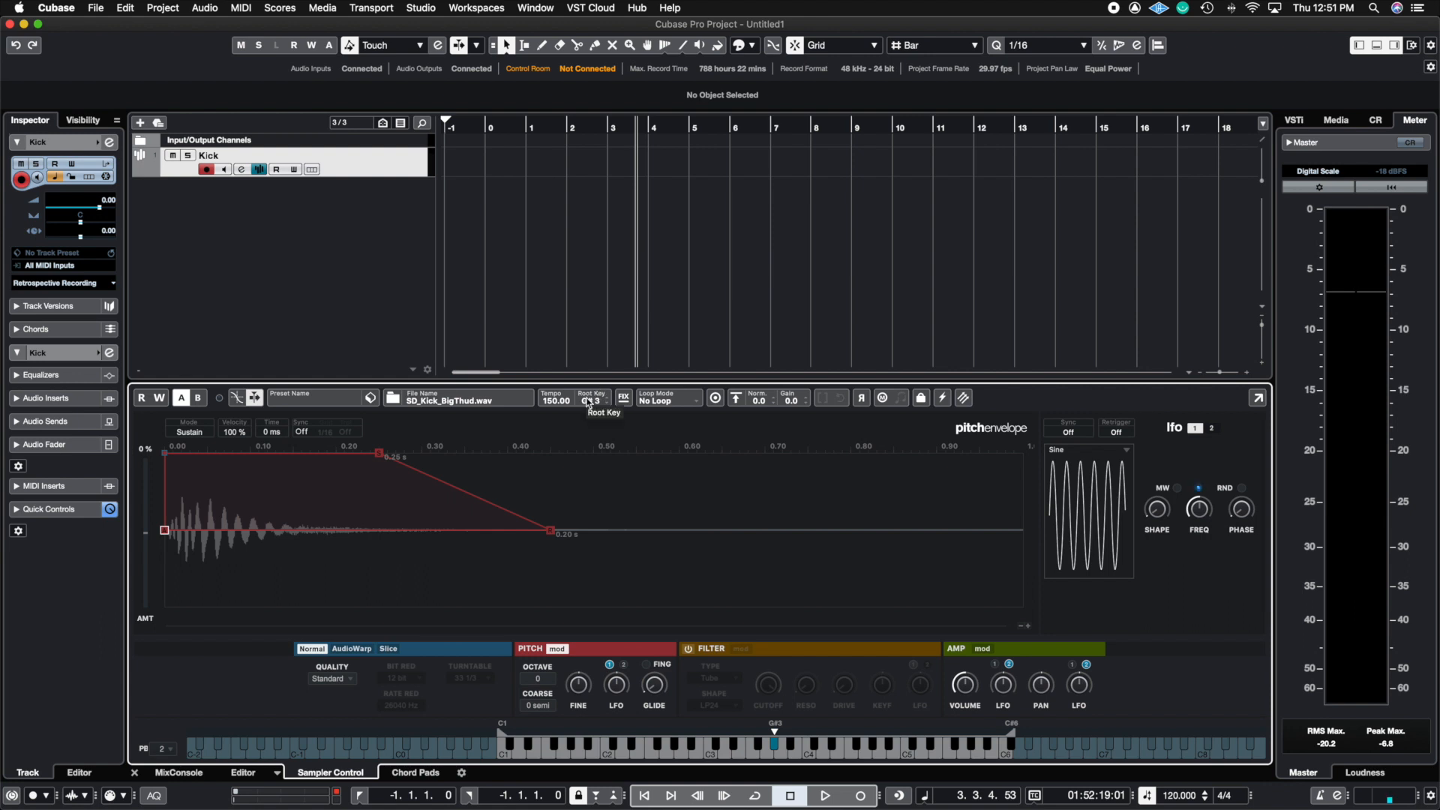
pyautogui.moveTo(589, 403); pyautogui.dragTo(590, 424)
# Set the kick sample's loop mode to Continuous and review the other loop modes, keeping Continuous.
pyautogui.click(668, 407)
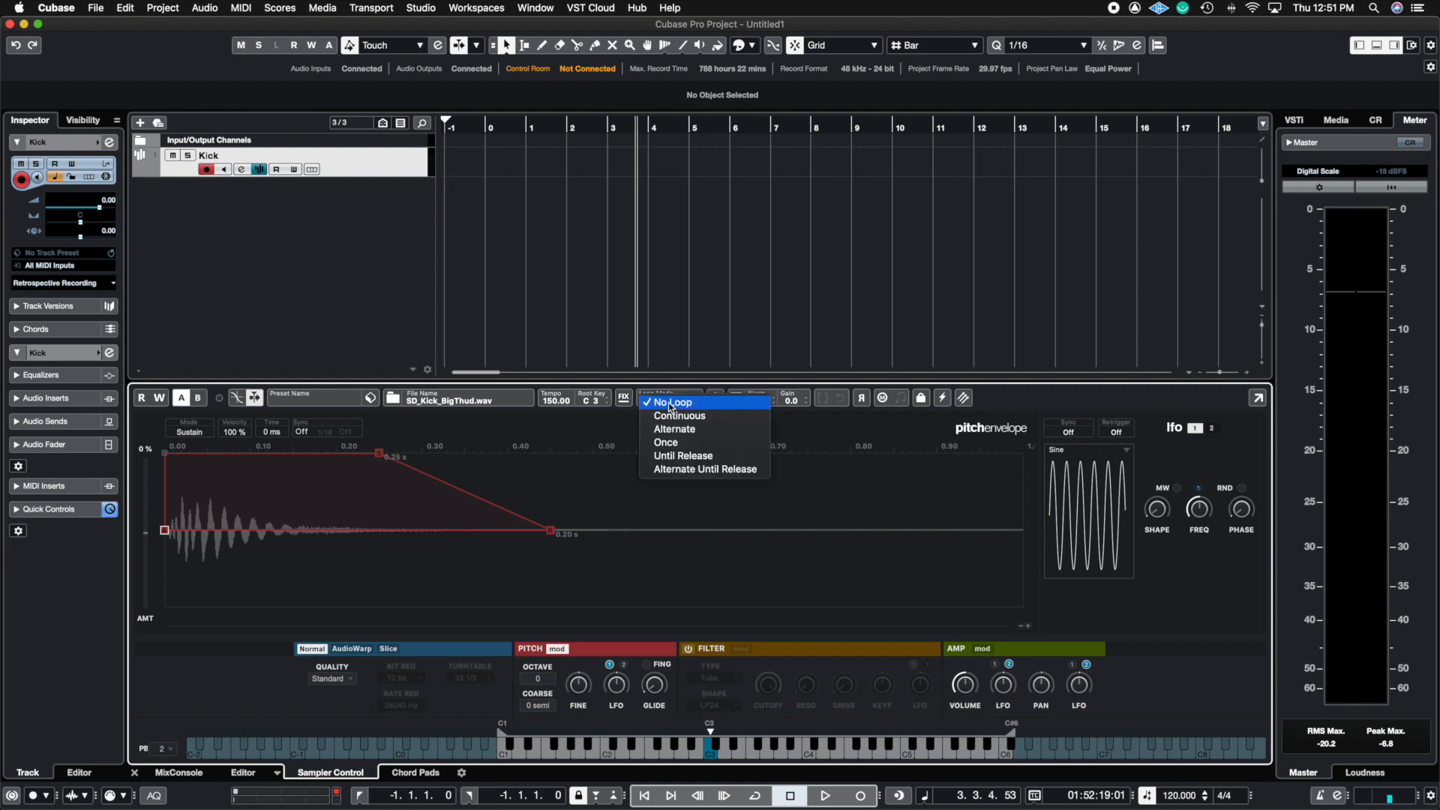
pyautogui.click(684, 403)
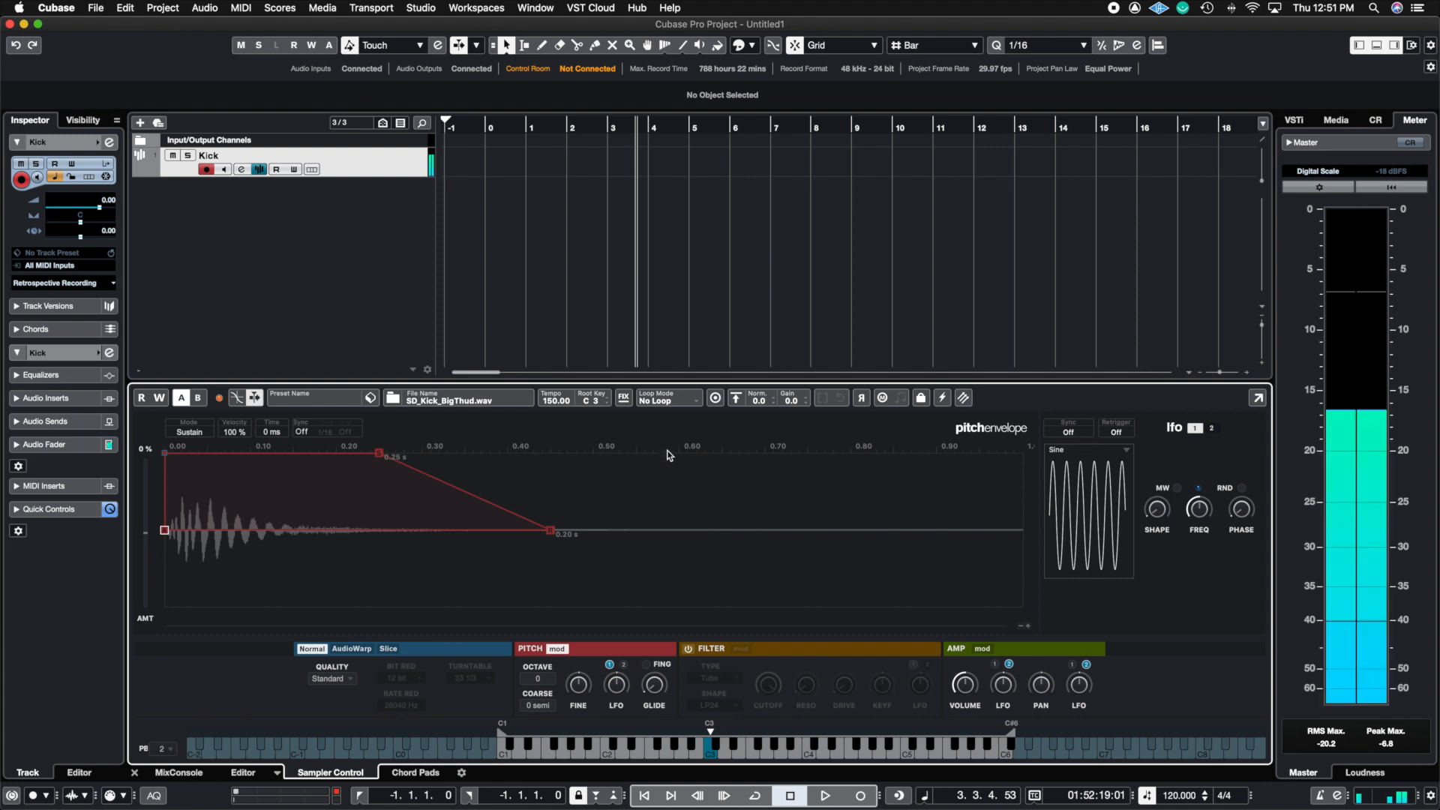
pyautogui.click(670, 402)
pyautogui.click(687, 417)
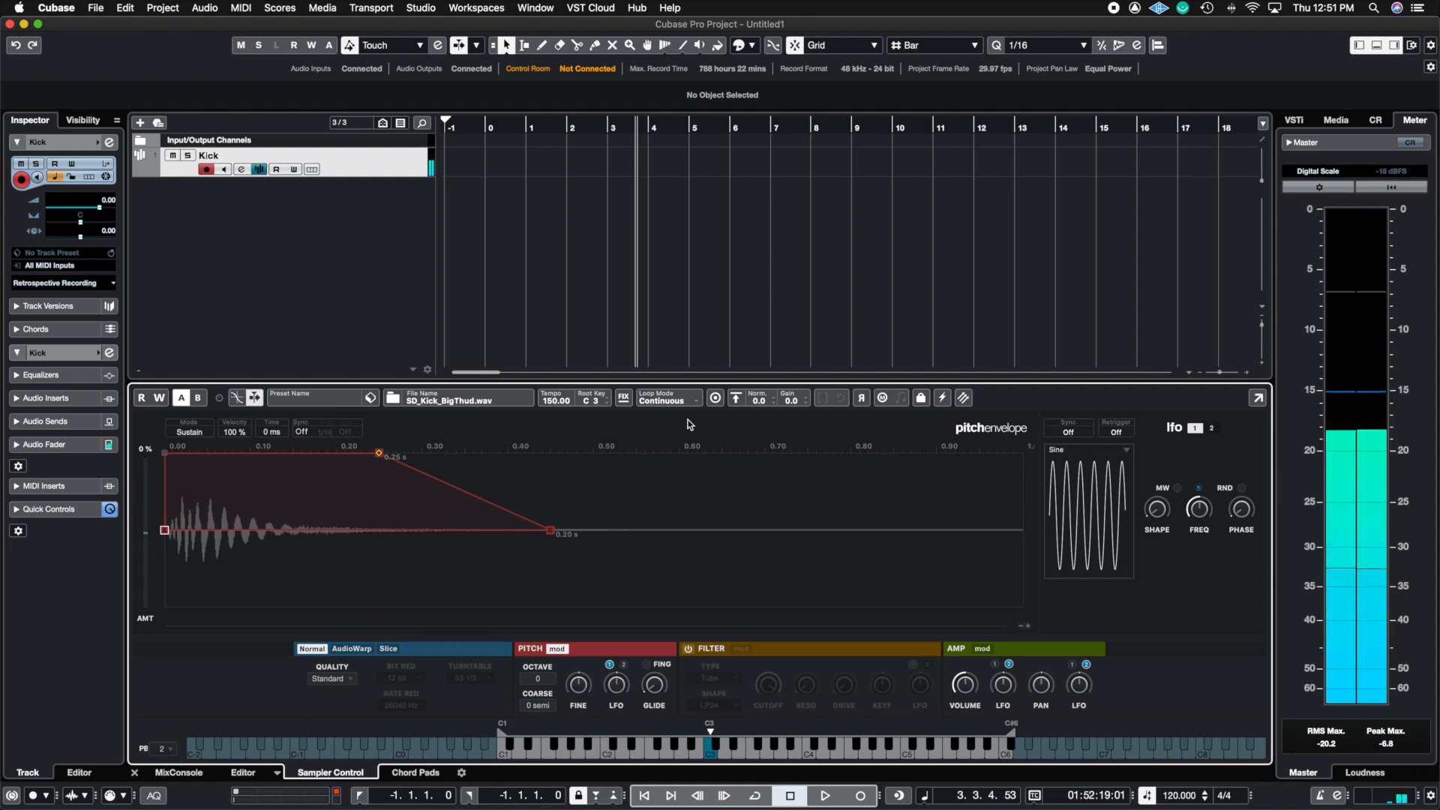
pyautogui.click(691, 402)
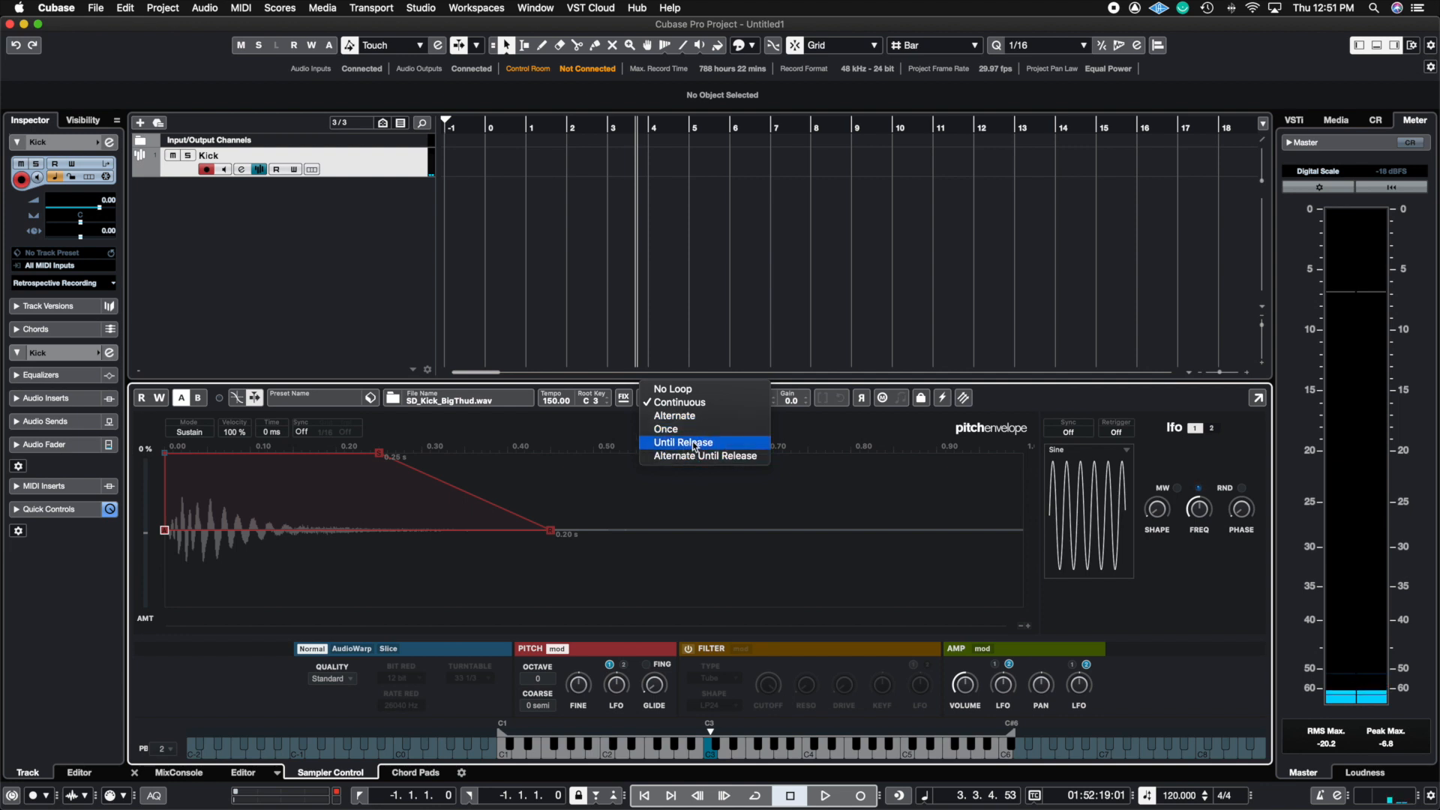
pyautogui.click(626, 428)
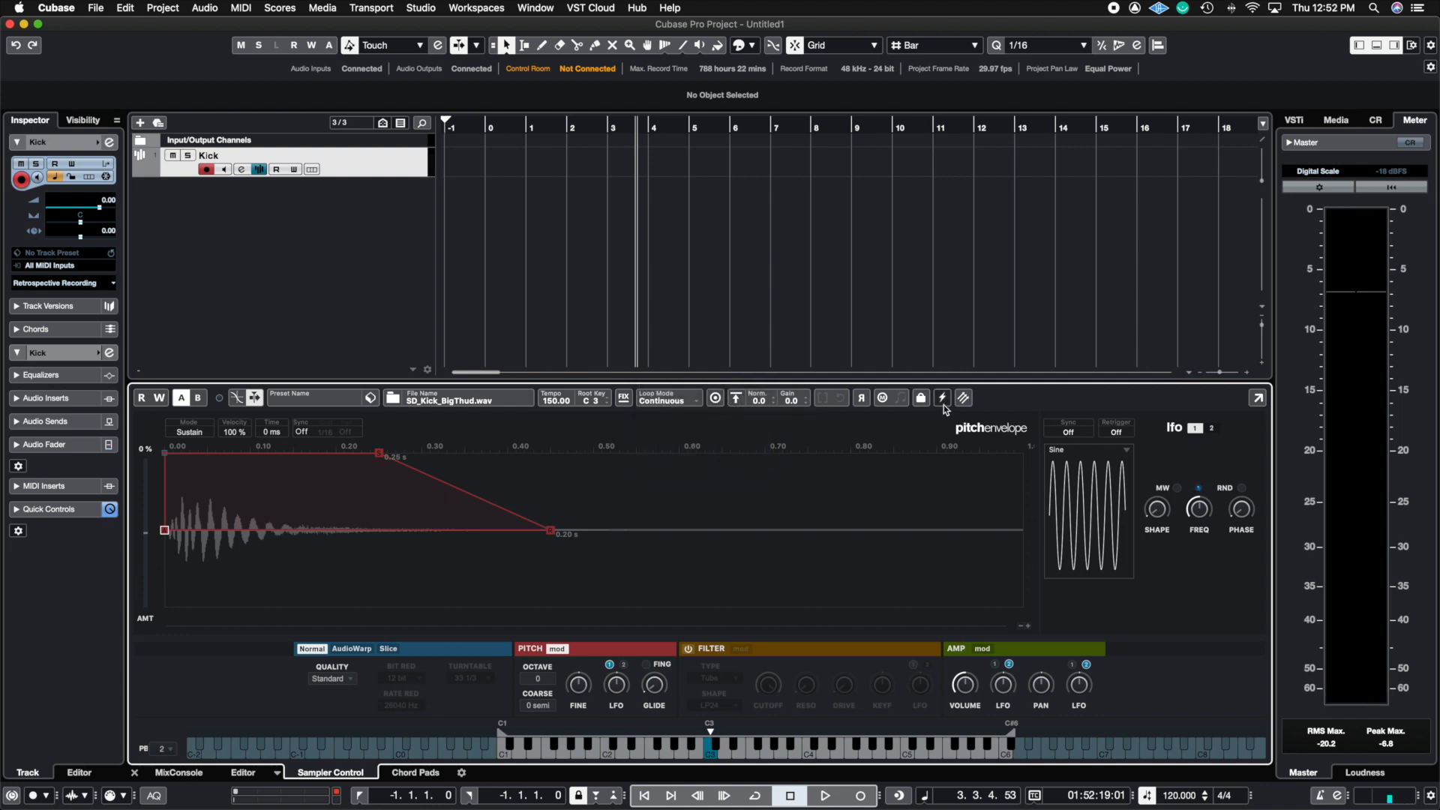
# Try reversing the kick sample, return it to forward playback, and look at the parameter lock option.
pyautogui.click(863, 399)
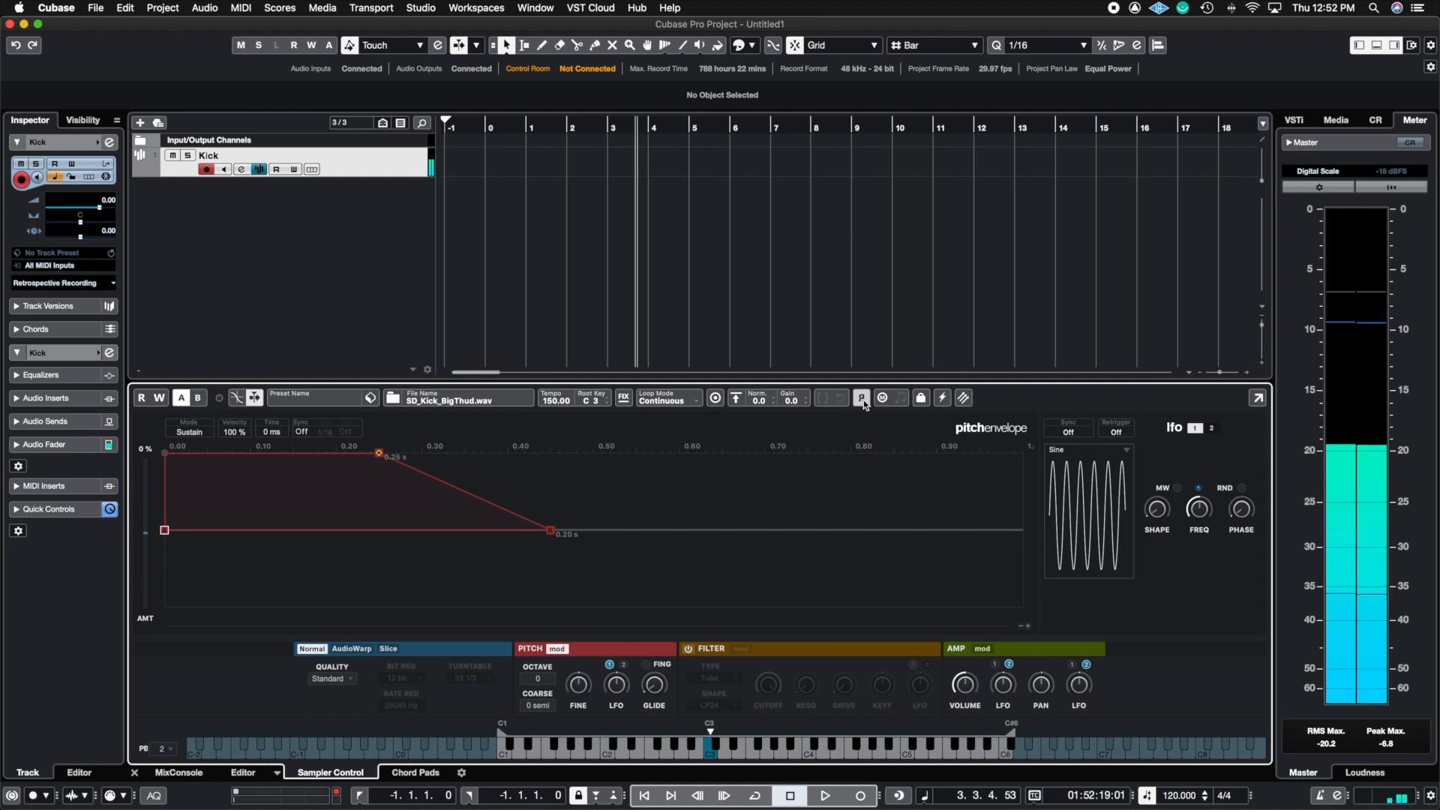
pyautogui.click(863, 399)
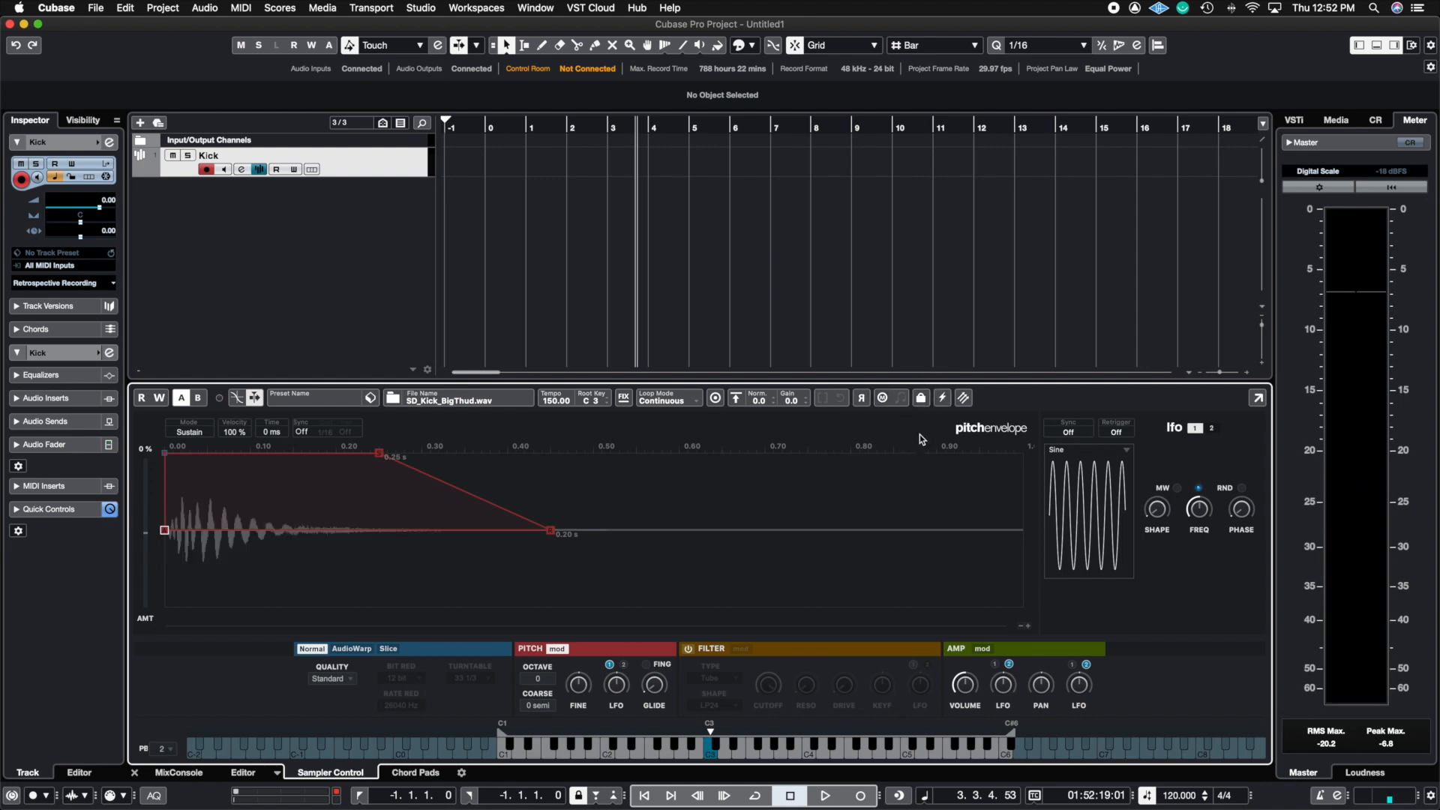
pyautogui.click(920, 402)
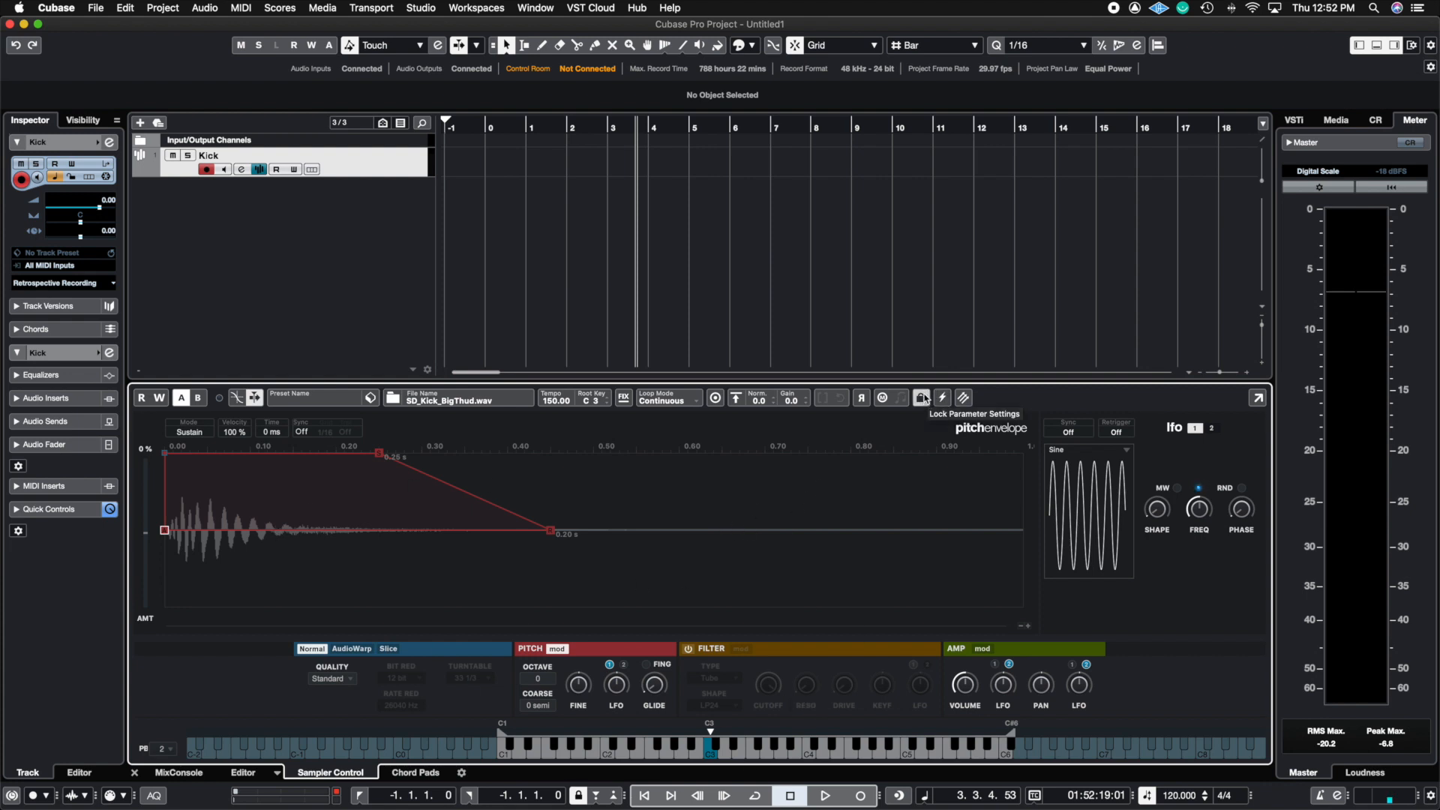
# Add a new sampler track named Vocal.
pyautogui.rightClick(313, 204)
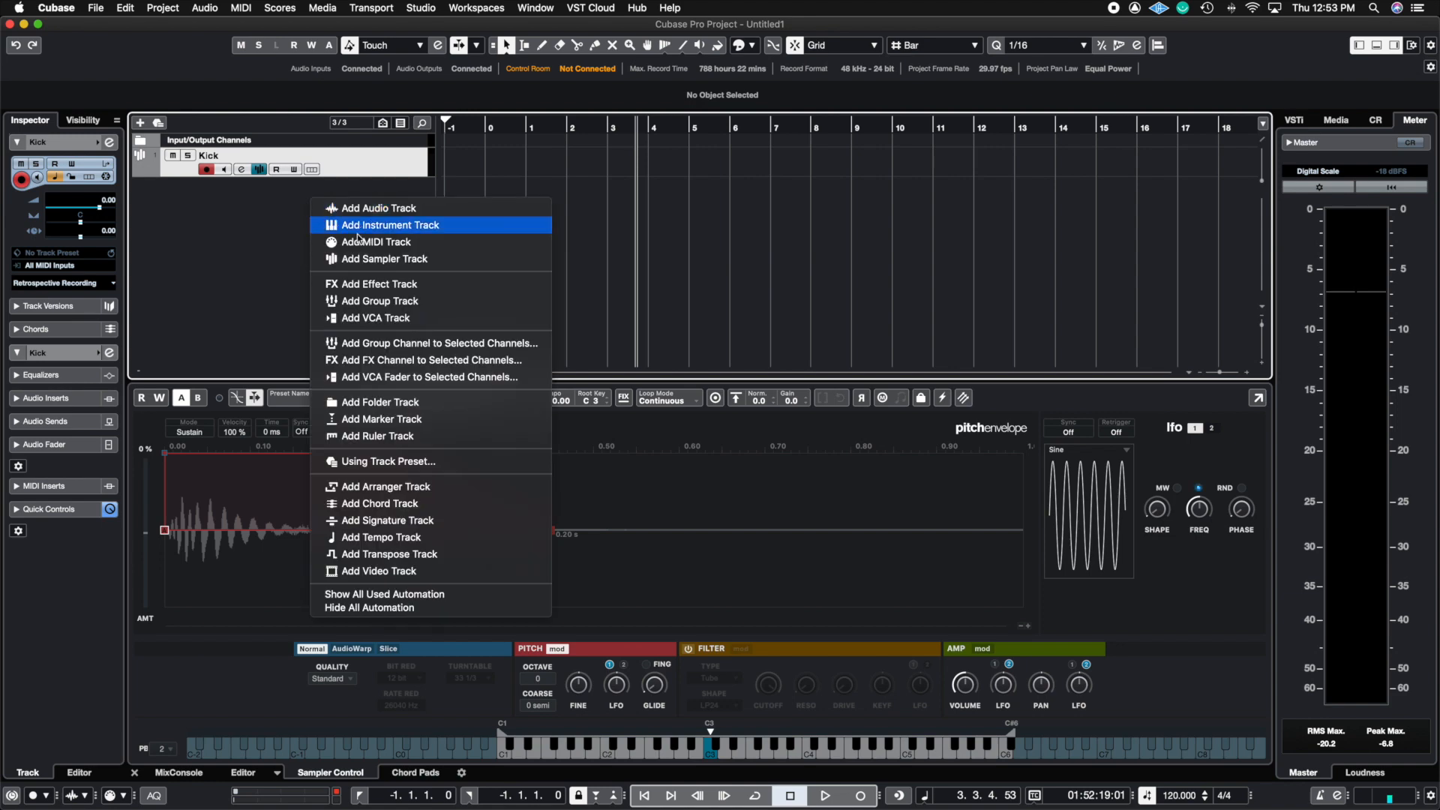
pyautogui.click(345, 259)
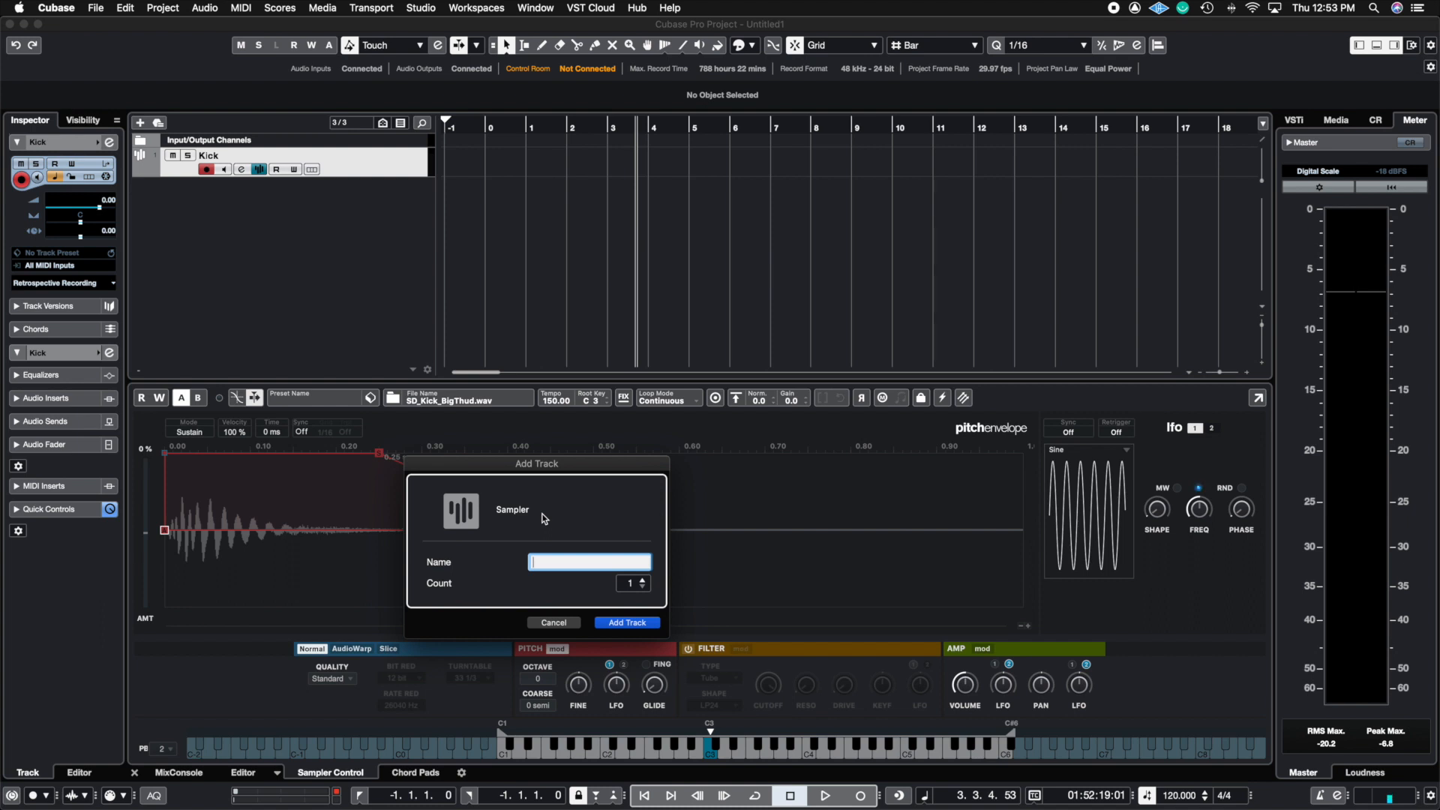
pyautogui.write('Vocal')
pyautogui.press('Return')
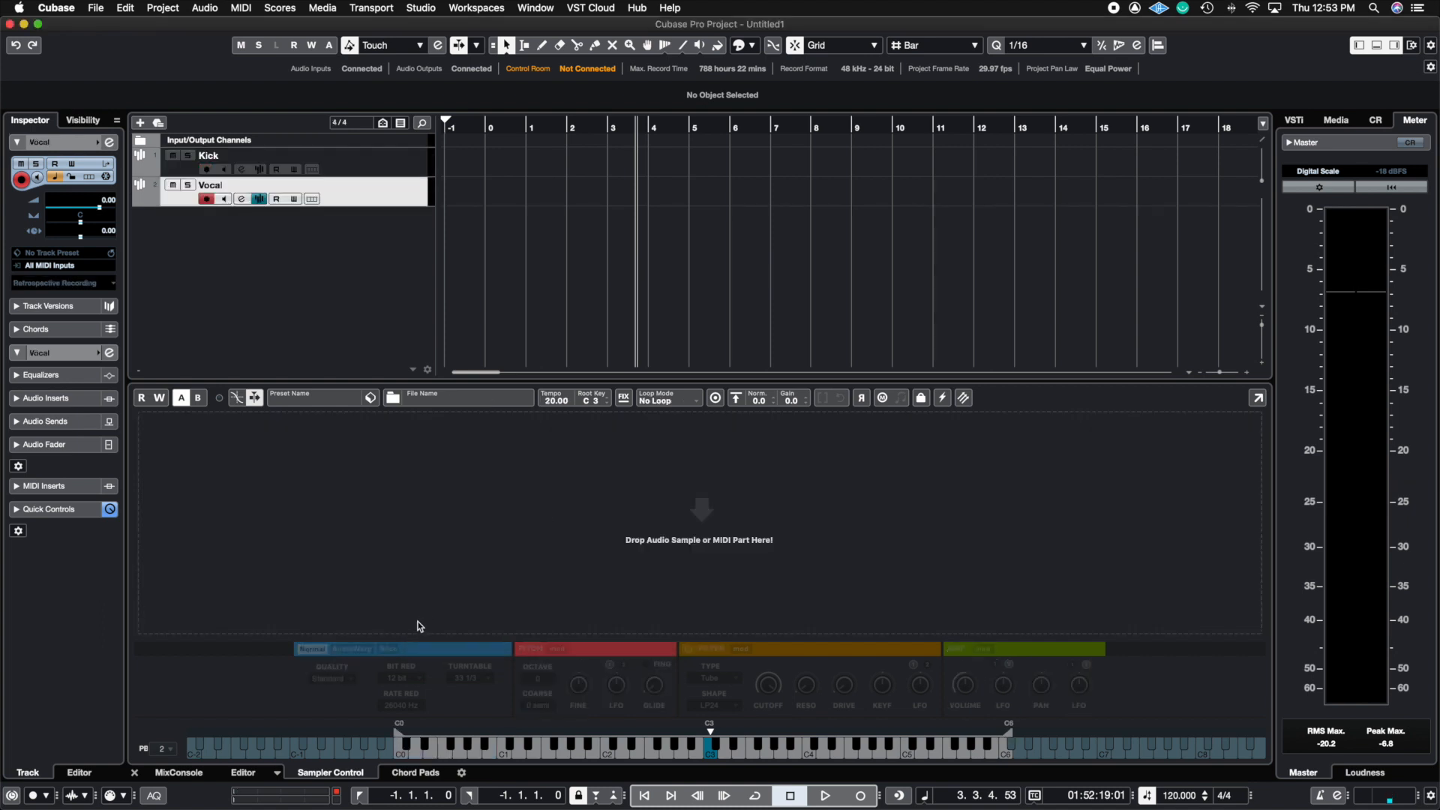
# Switch to Finder and collapse the Kicks, House, One Shots, Drums and FX folders of SD_EDM_SamplePack.
pyautogui.moveTo(304, 772)
pyautogui.click(113, 773)
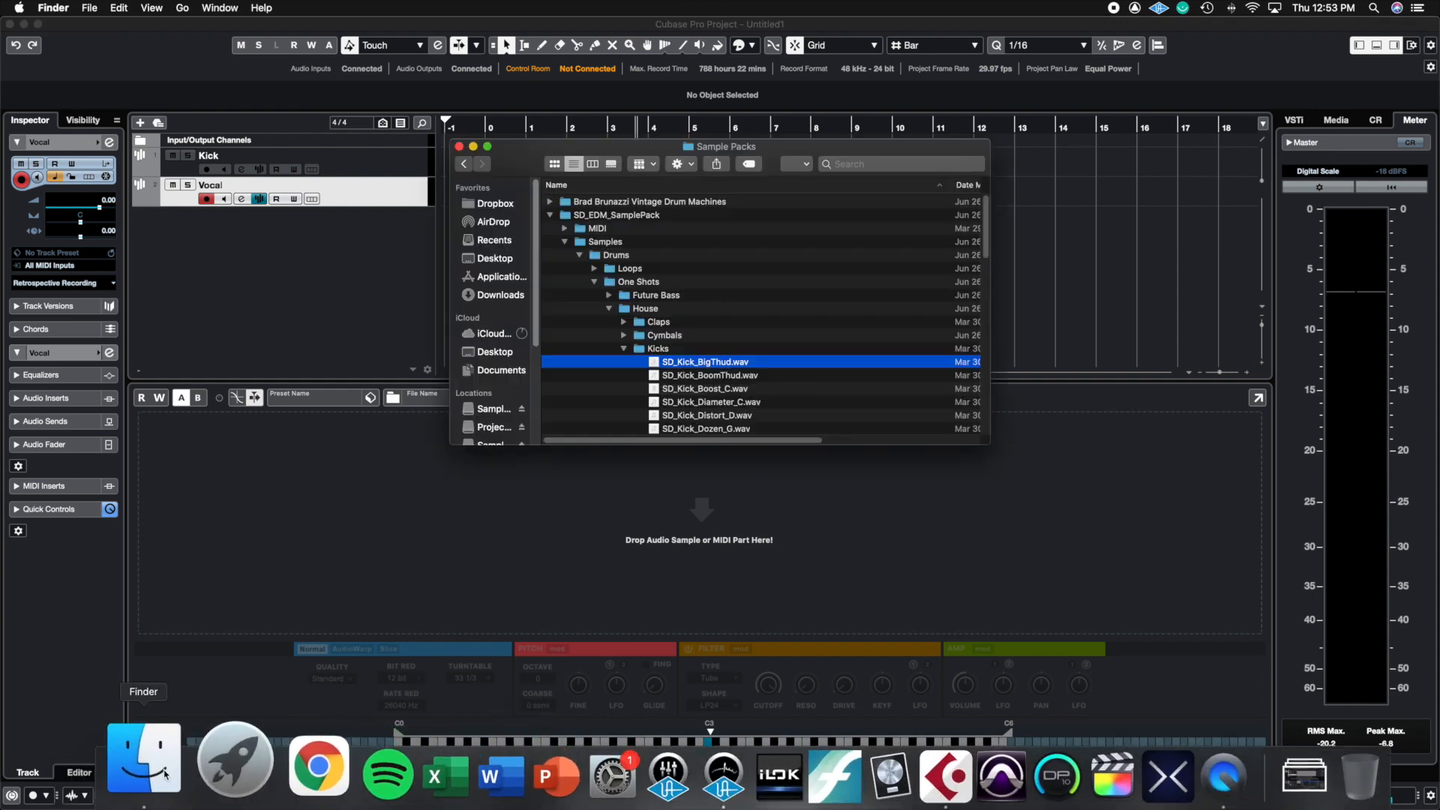
pyautogui.click(623, 350)
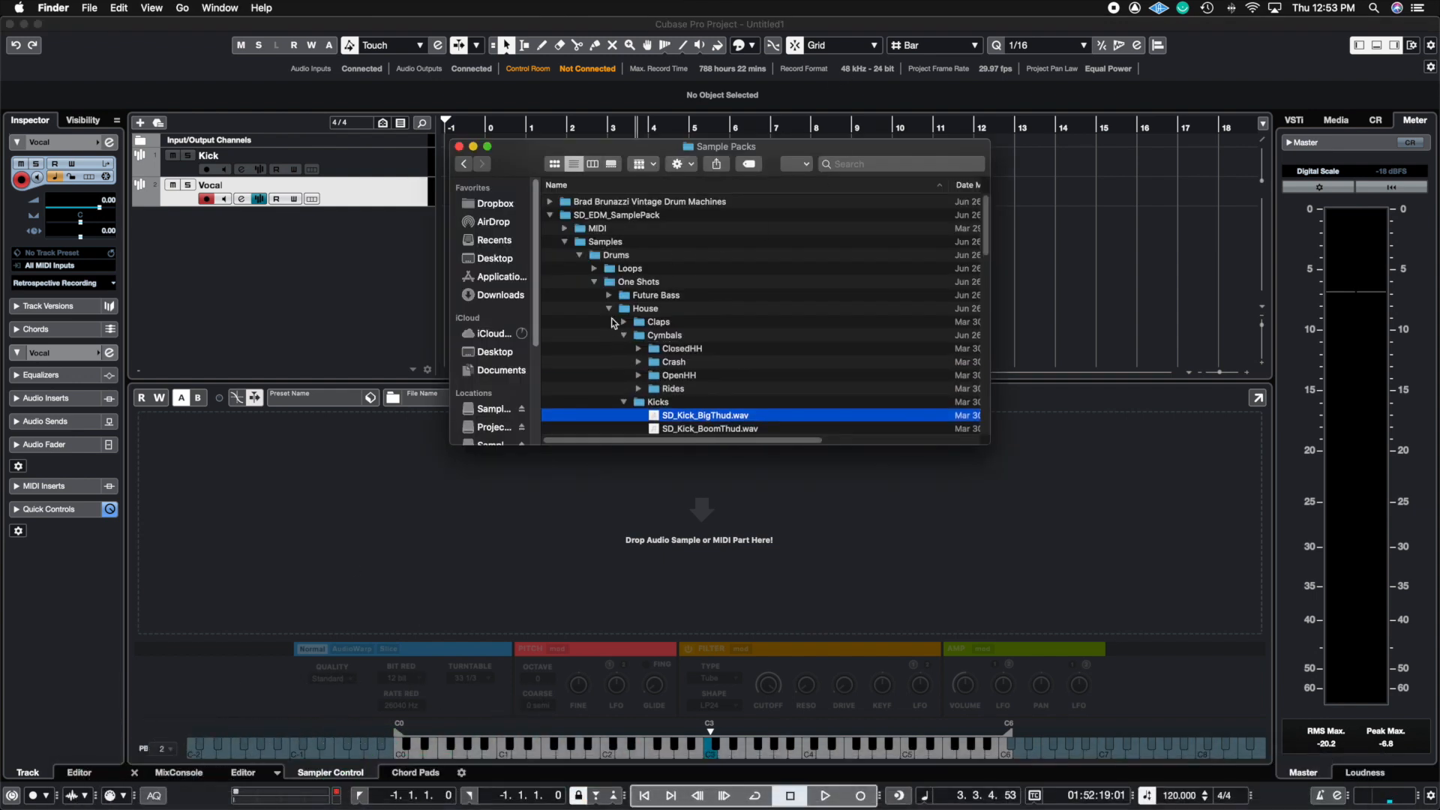
pyautogui.click(609, 309)
pyautogui.click(595, 282)
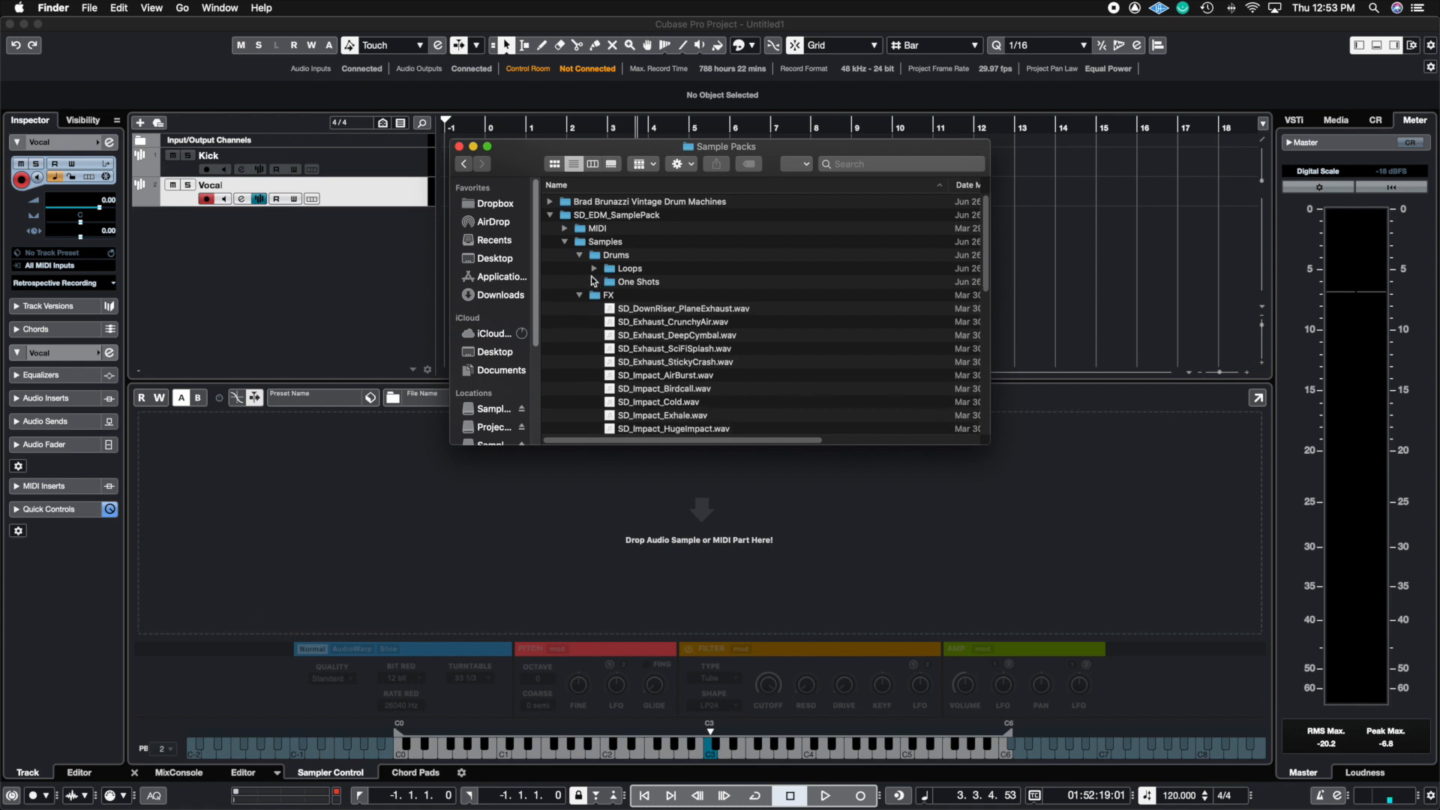
pyautogui.click(595, 269)
pyautogui.click(594, 268)
pyautogui.click(580, 255)
pyautogui.click(579, 269)
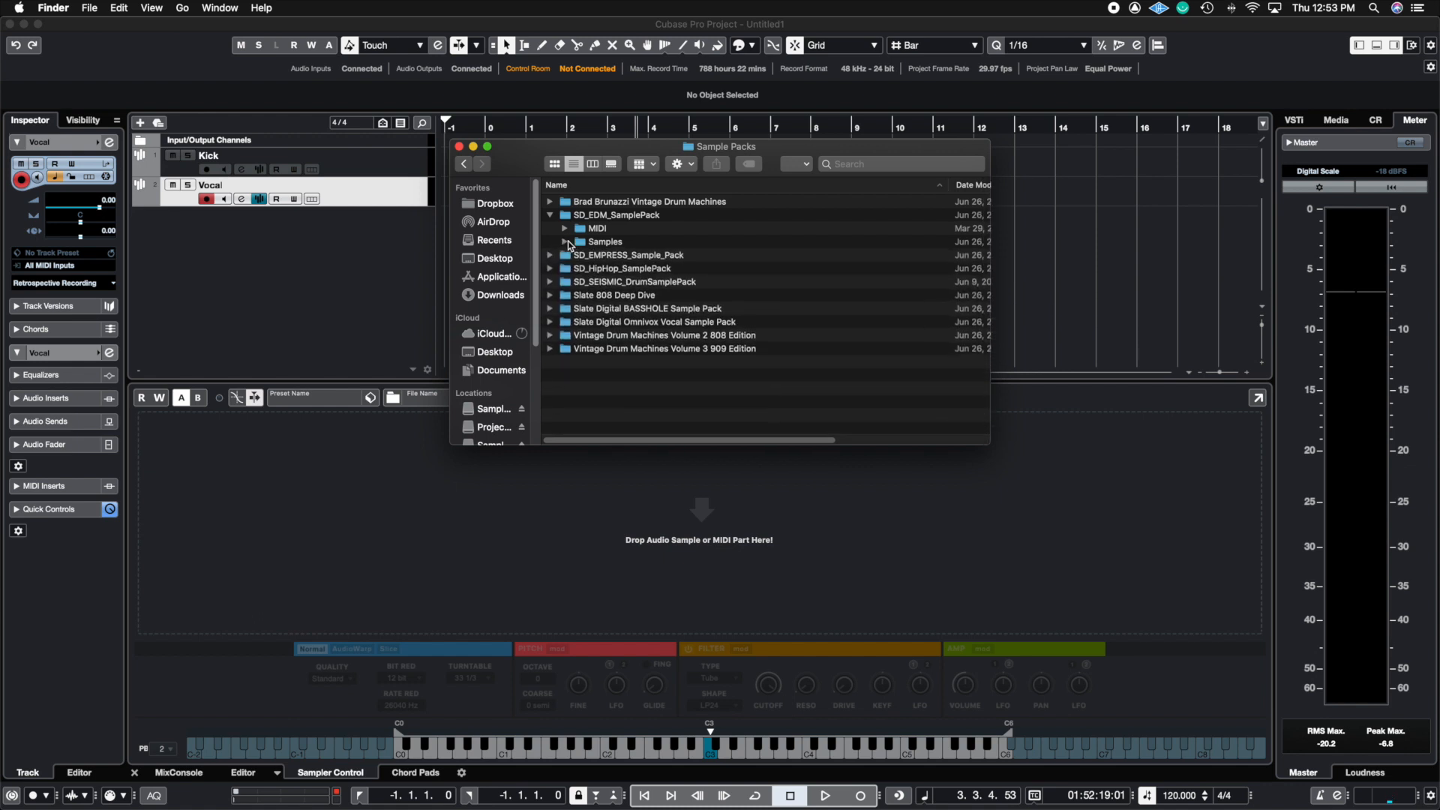
# Load SD_VoxChop_Loop_Activate_124_F#.wav from the Vocal Chops Loops folder into the Vocal track's sampler.
pyautogui.click(580, 295)
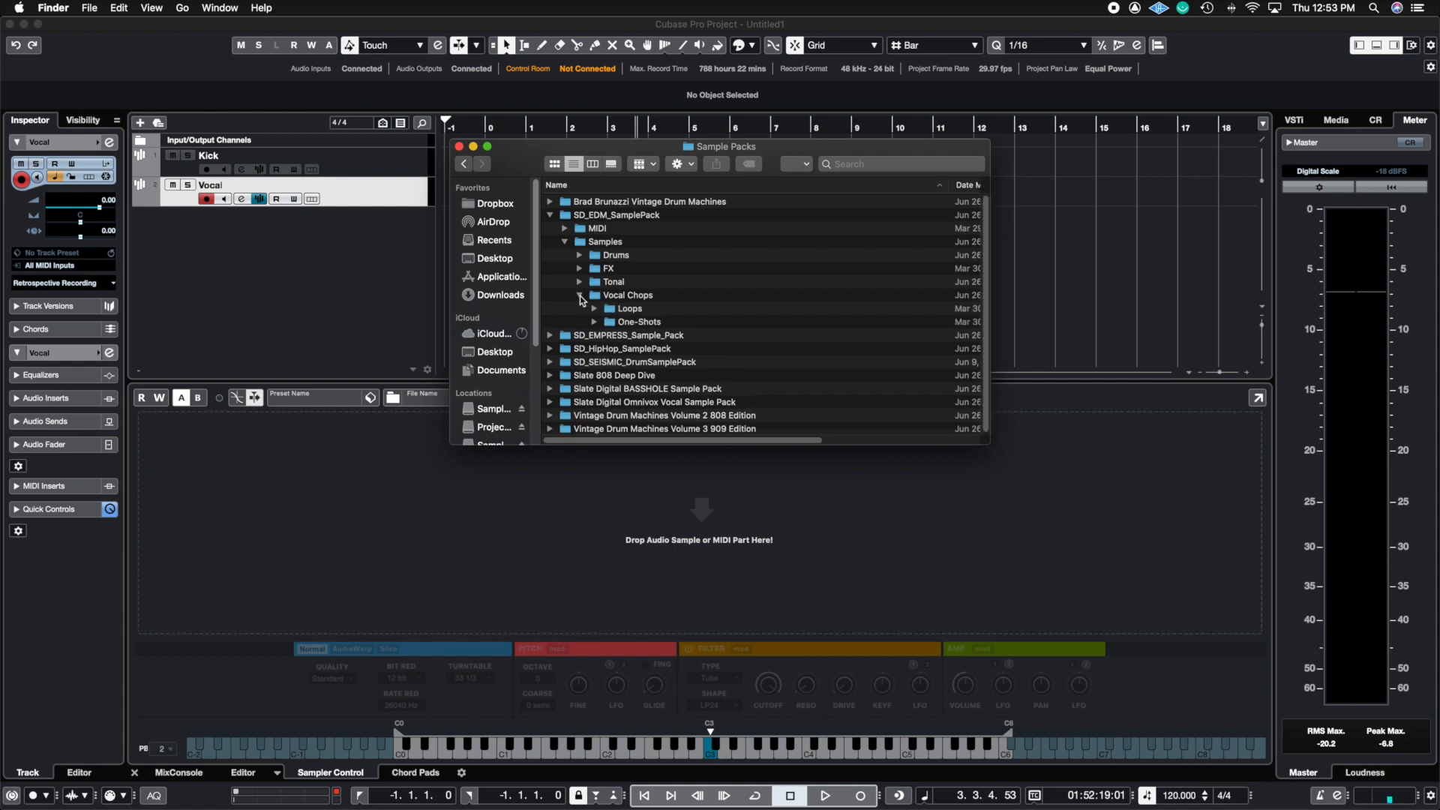
pyautogui.click(594, 310)
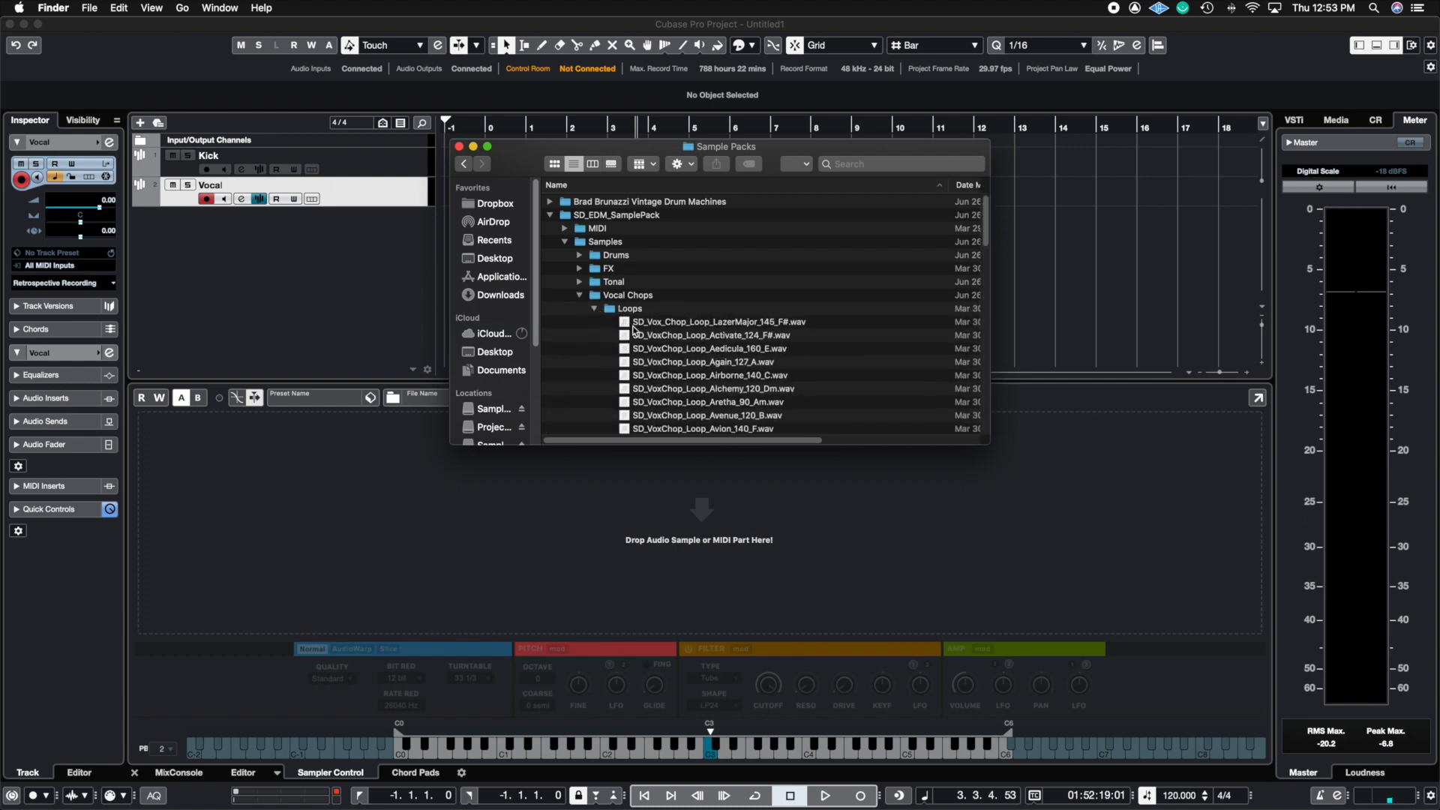
pyautogui.moveTo(713, 339); pyautogui.dragTo(705, 597)
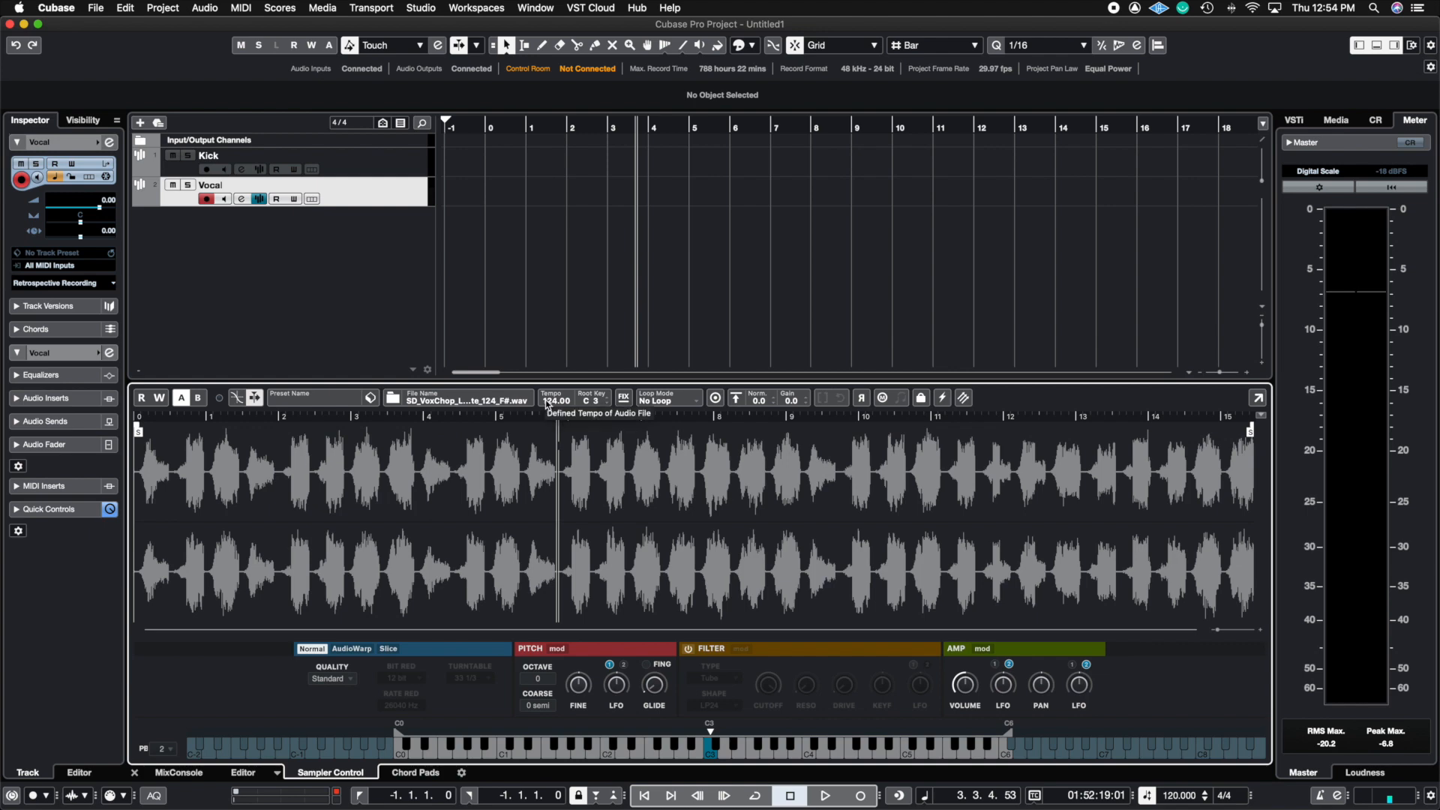
# Compare Normal and AudioWarp playback of the vocal loop, keeping AudioWarp, and try different playback speeds, including 152.2%.
pyautogui.moveTo(546, 399); pyautogui.dragTo(557, 406)
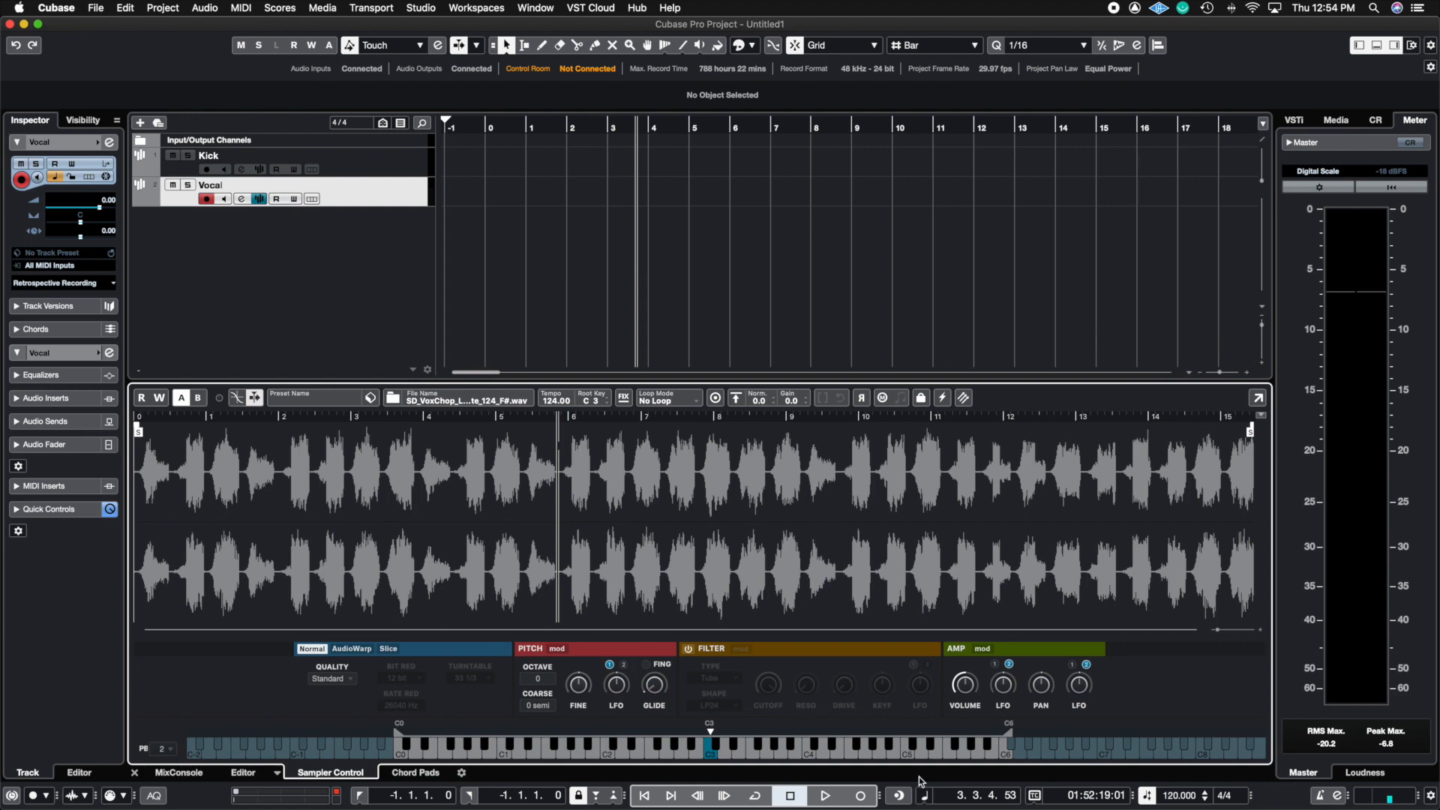
pyautogui.click(554, 391)
pyautogui.click(352, 649)
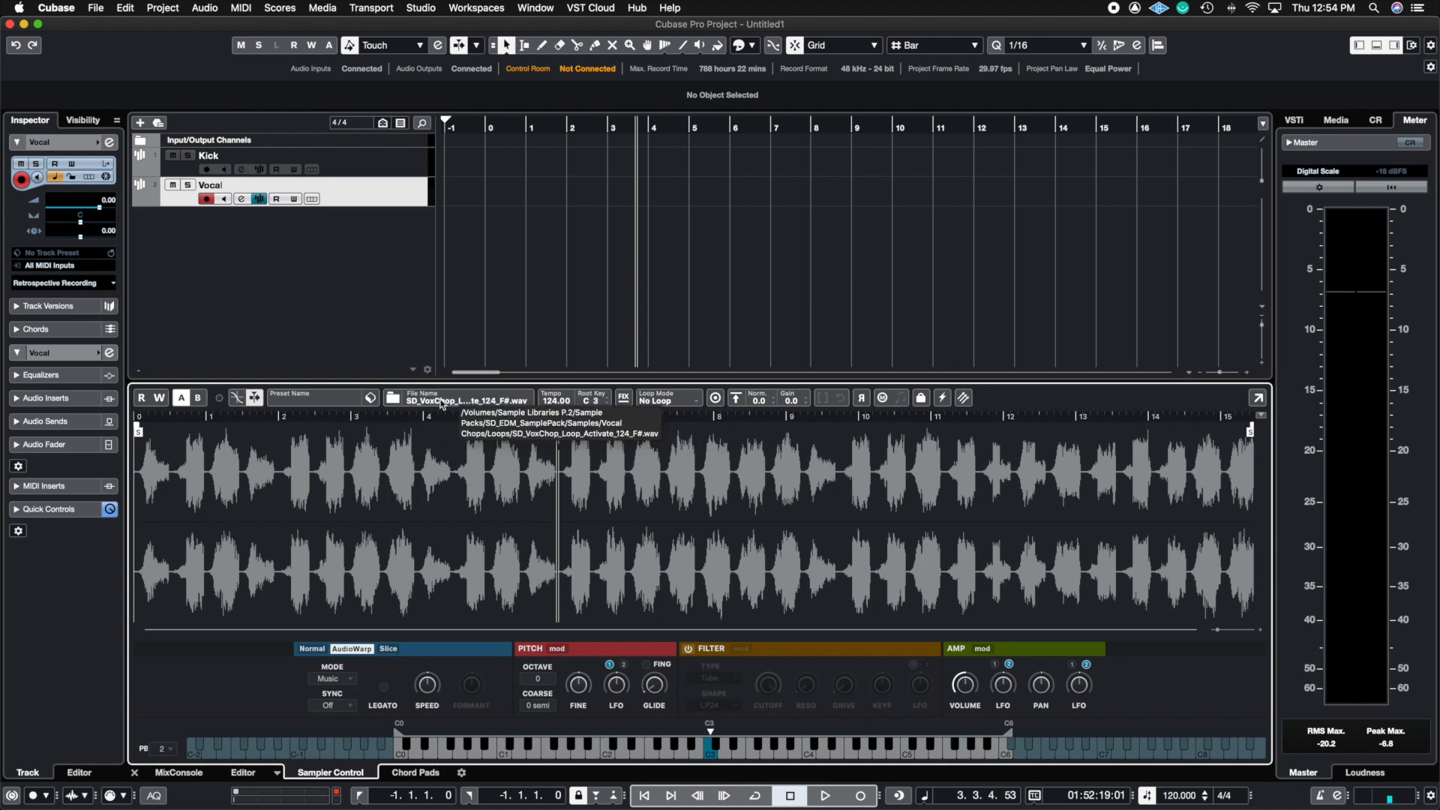
pyautogui.click(312, 650)
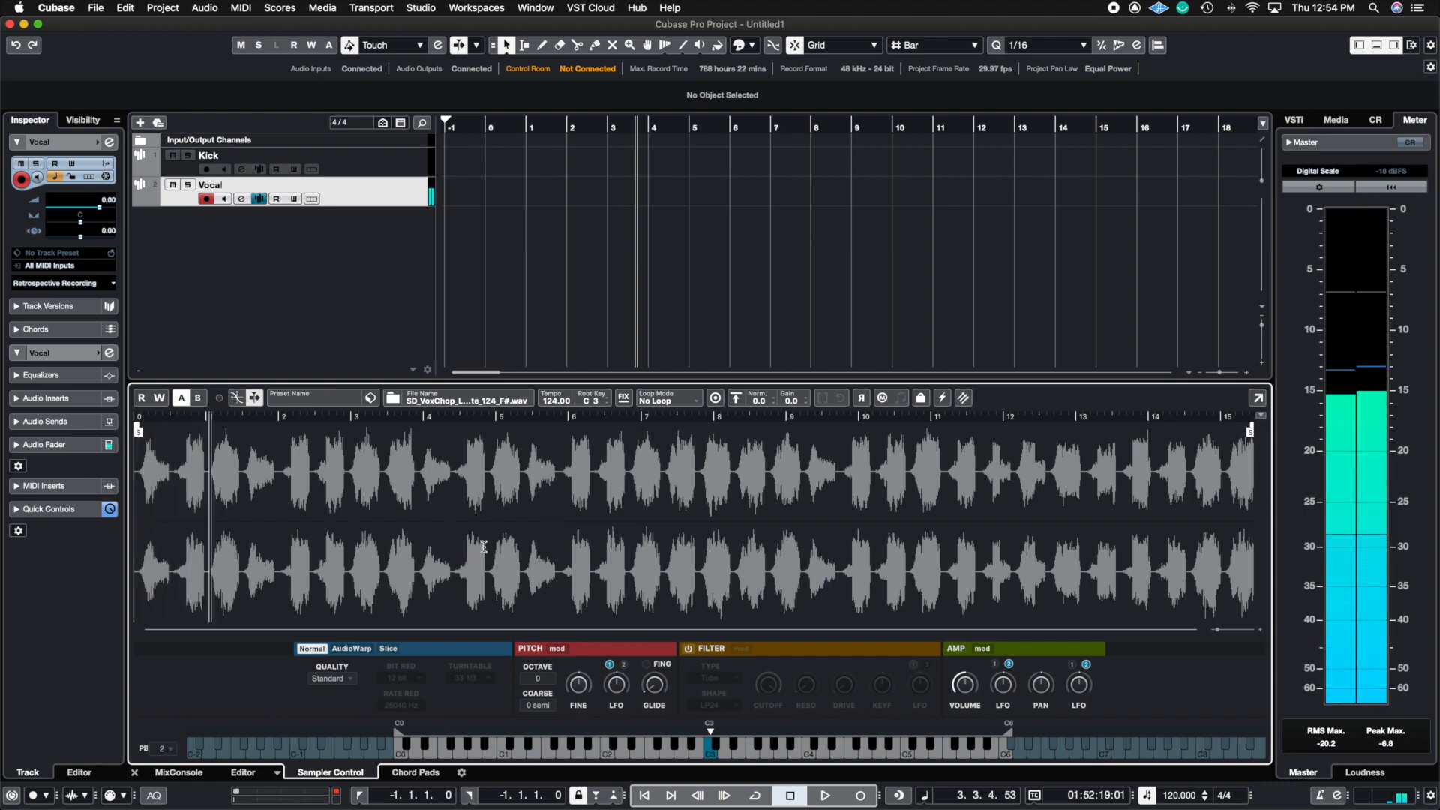
pyautogui.click(353, 649)
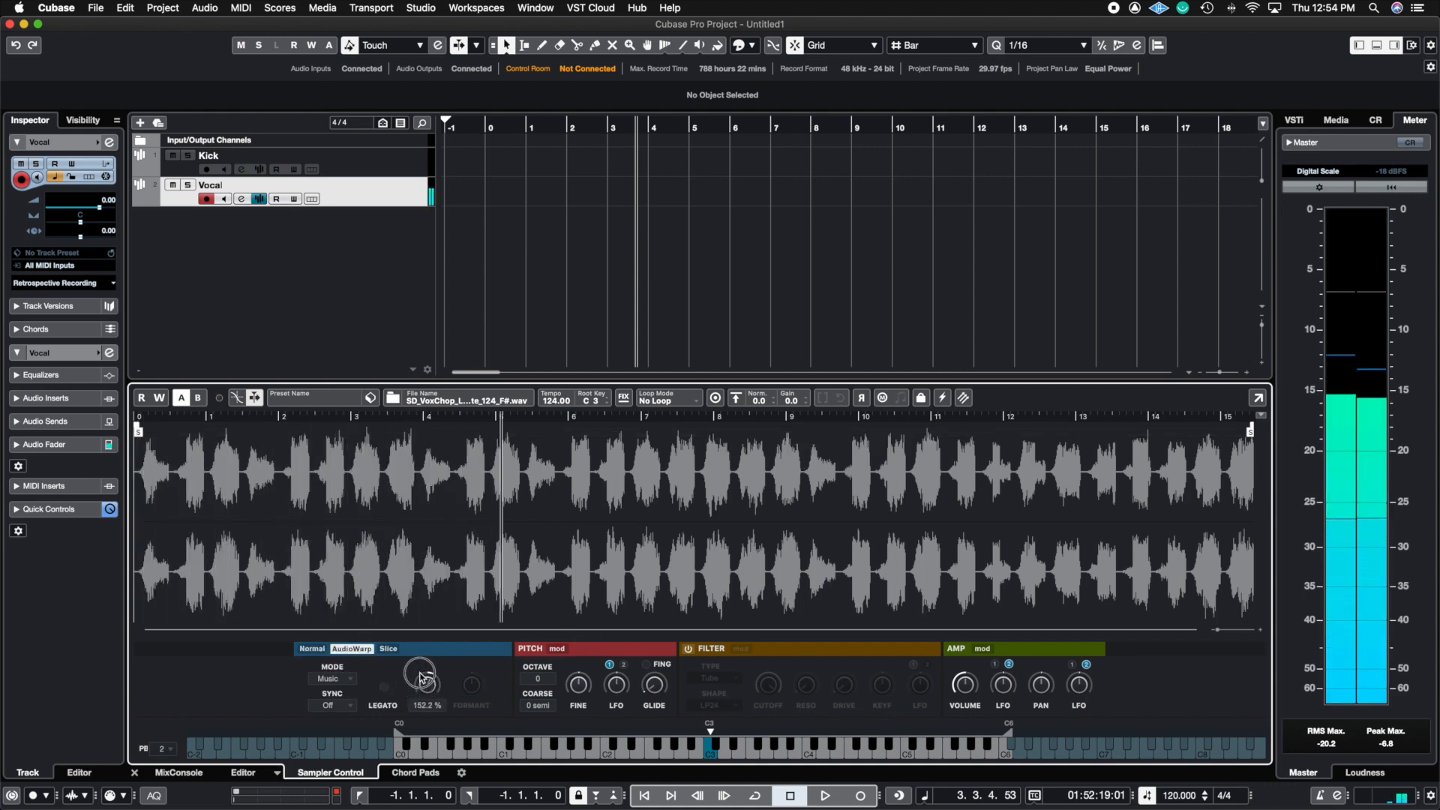
pyautogui.moveTo(424, 679); pyautogui.dragTo(424, 723)
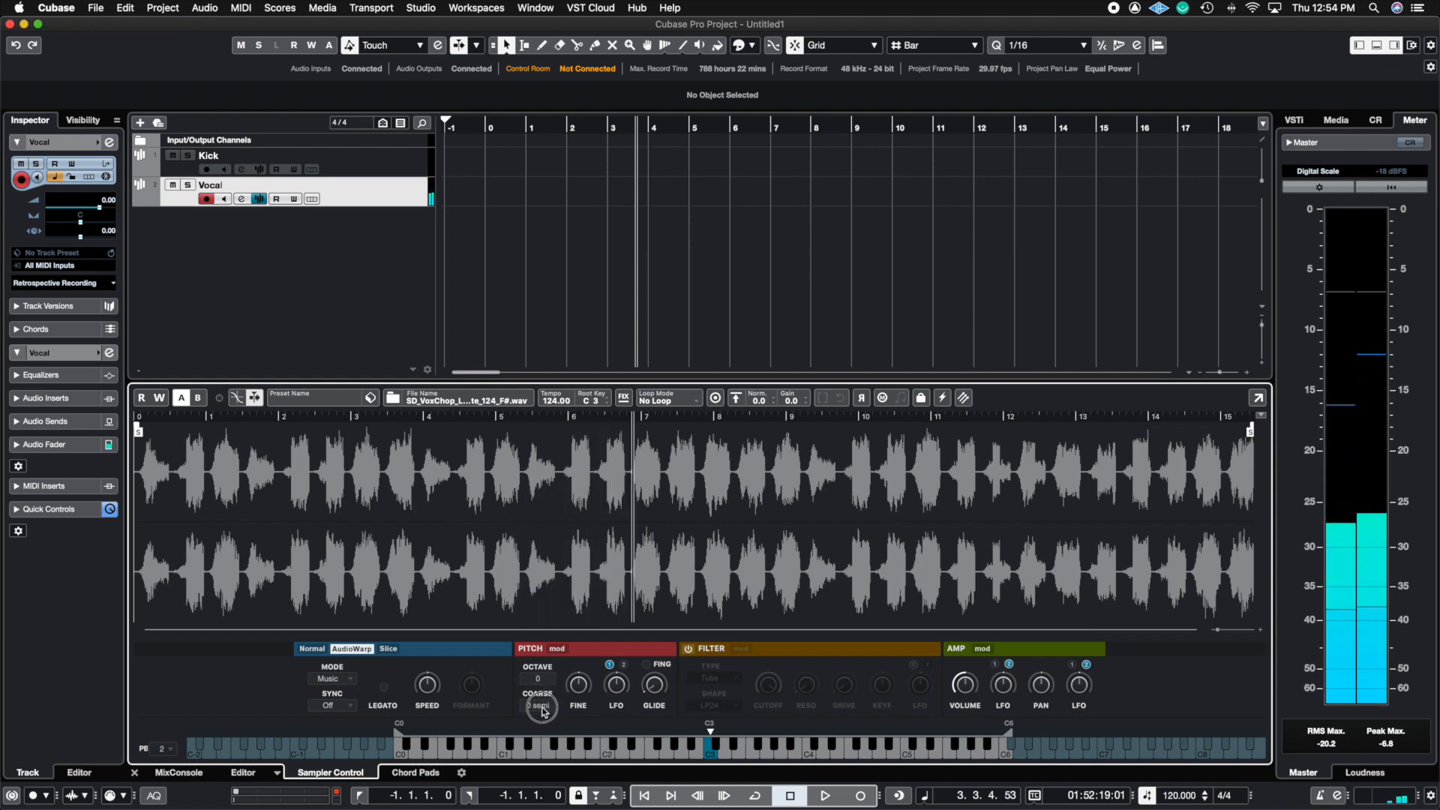
# Turn on the vocal sampler's filter, try sweeping its cutoff, and return the cutoff to 22000 Hz.
pyautogui.click(688, 649)
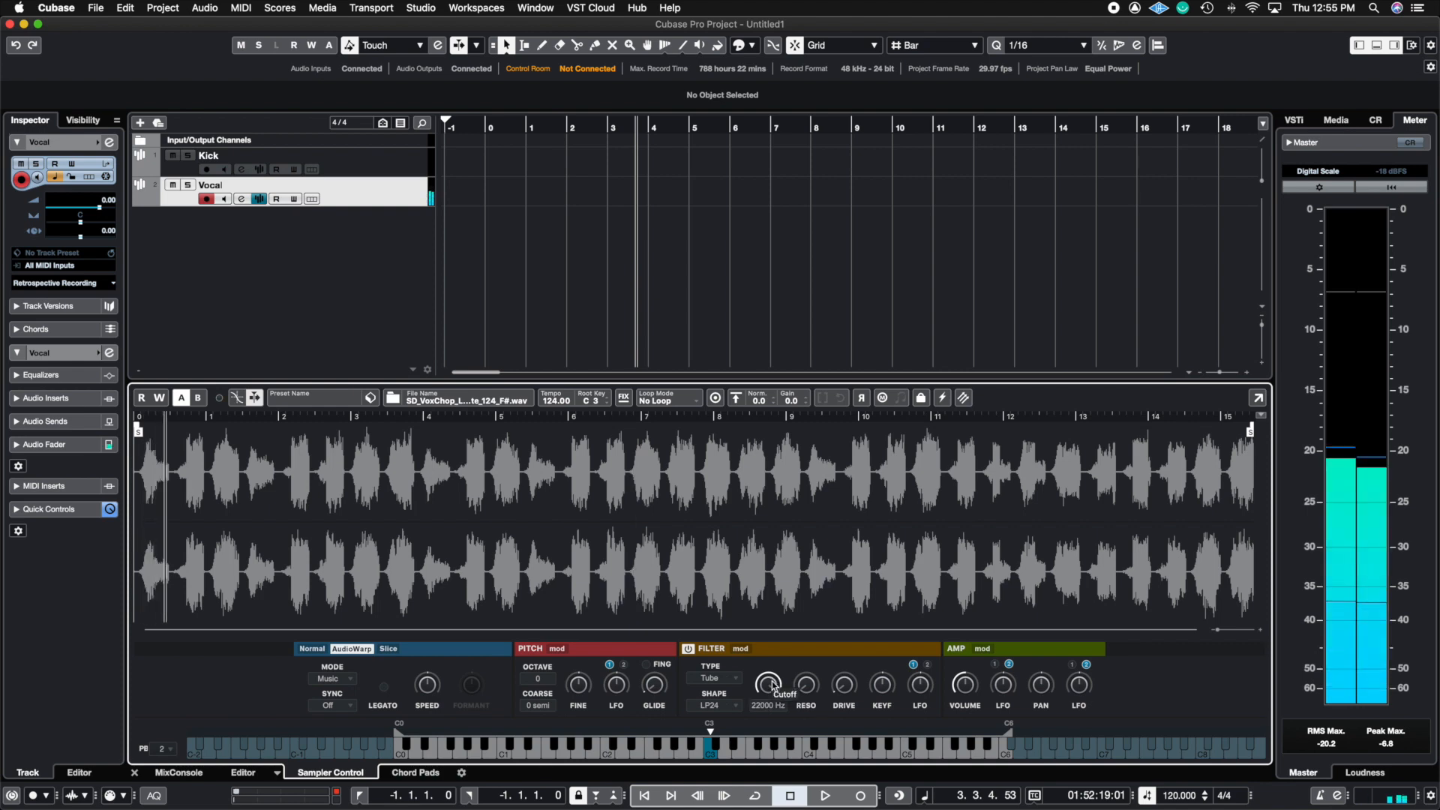
pyautogui.moveTo(782, 690)
pyautogui.mouseDown()
pyautogui.moveTo(758, 740)
pyautogui.moveTo(769, 703)
pyautogui.mouseUp()
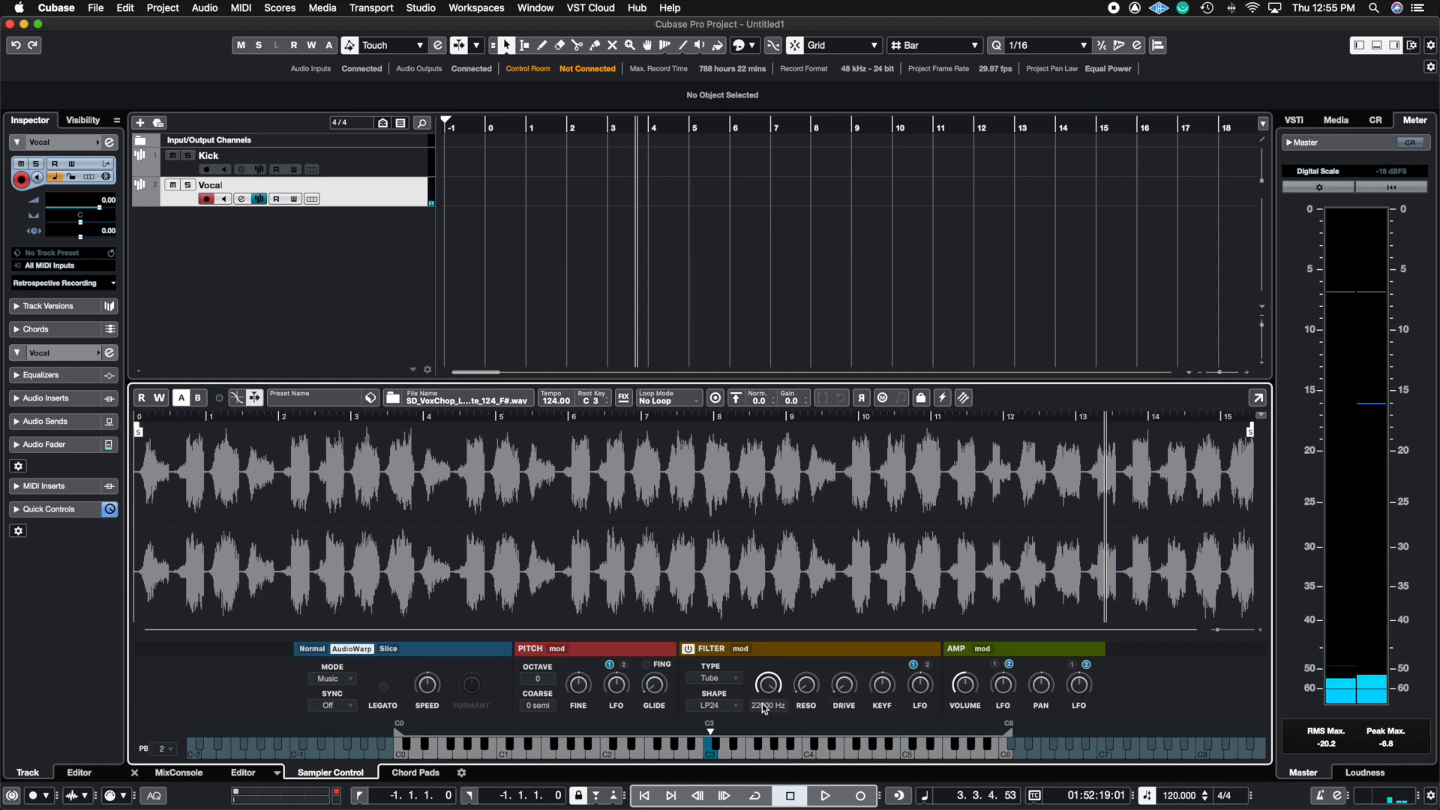
# Show the amp envelope of the vocal loop.
pyautogui.click(969, 652)
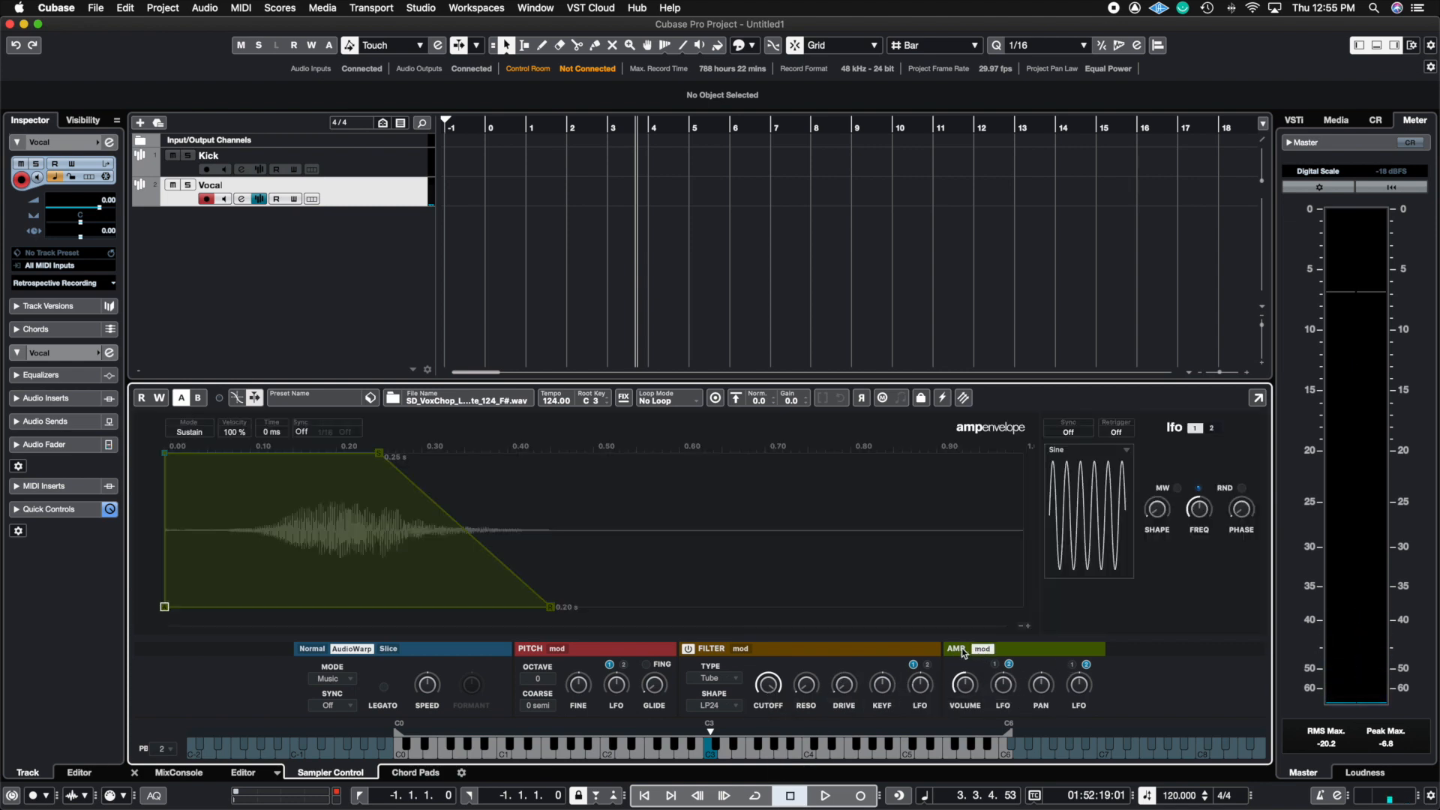